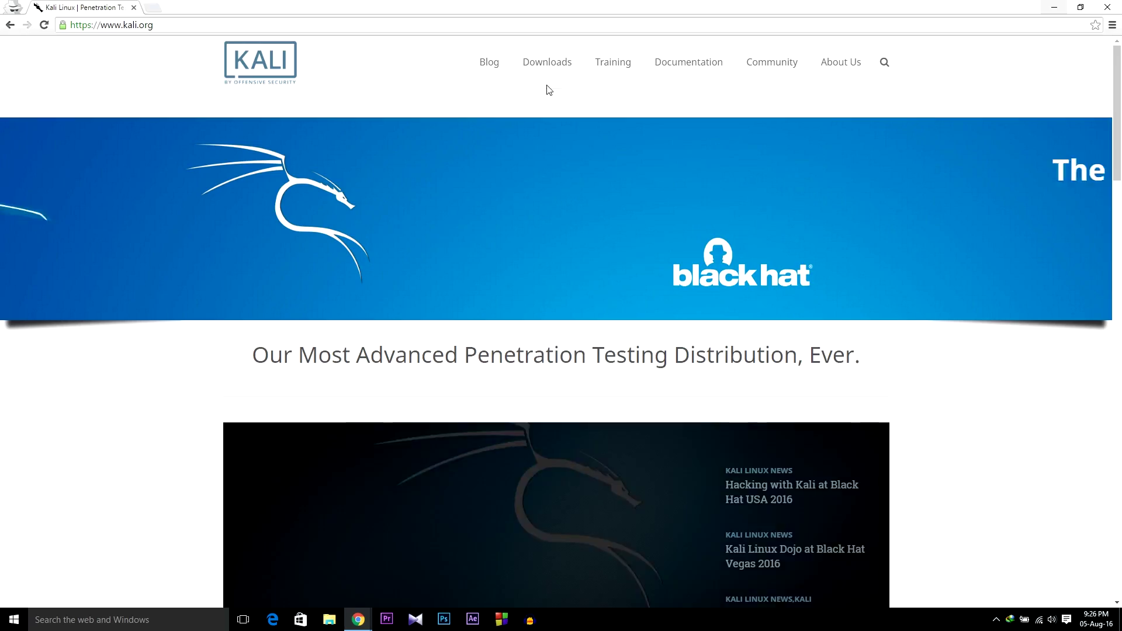
- Download the Kali Linux 2016.1 64-bit ISO (kali-linux-2016.1-amd64) from kali.org using IDM
mouse_move(547, 63)
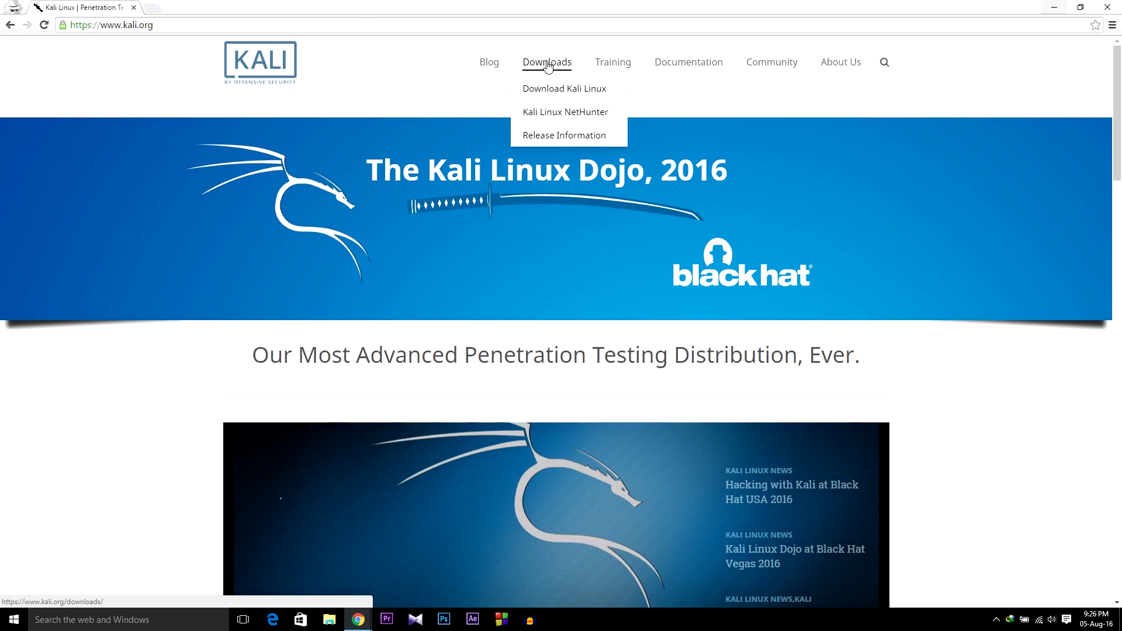
left_click(569, 94)
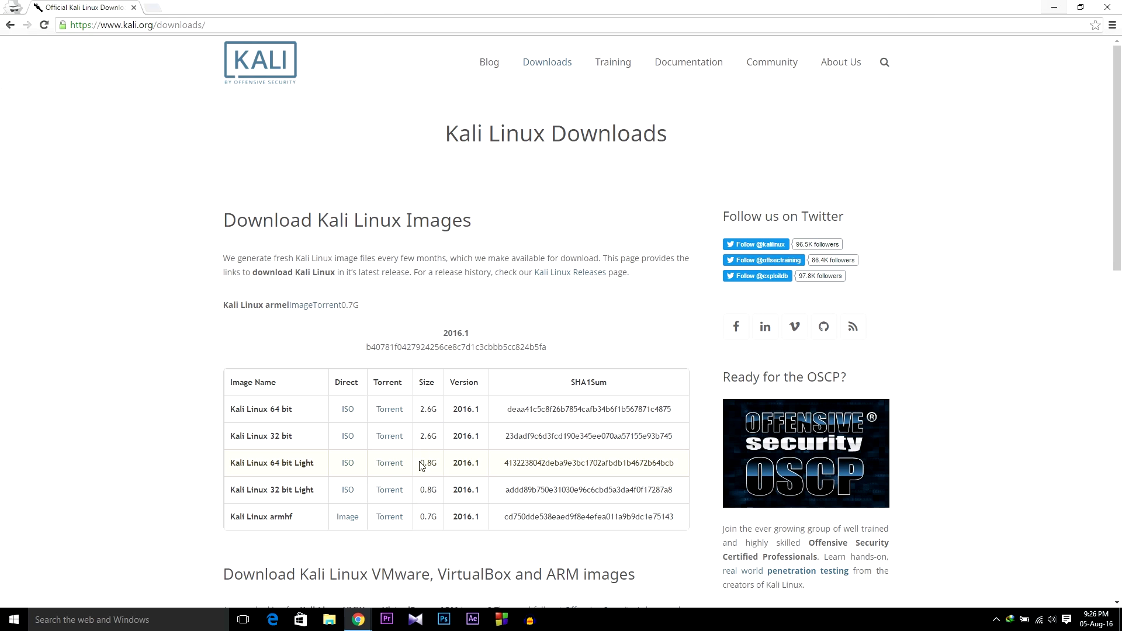
left_click_drag(420, 465, 443, 495)
left_click(347, 410)
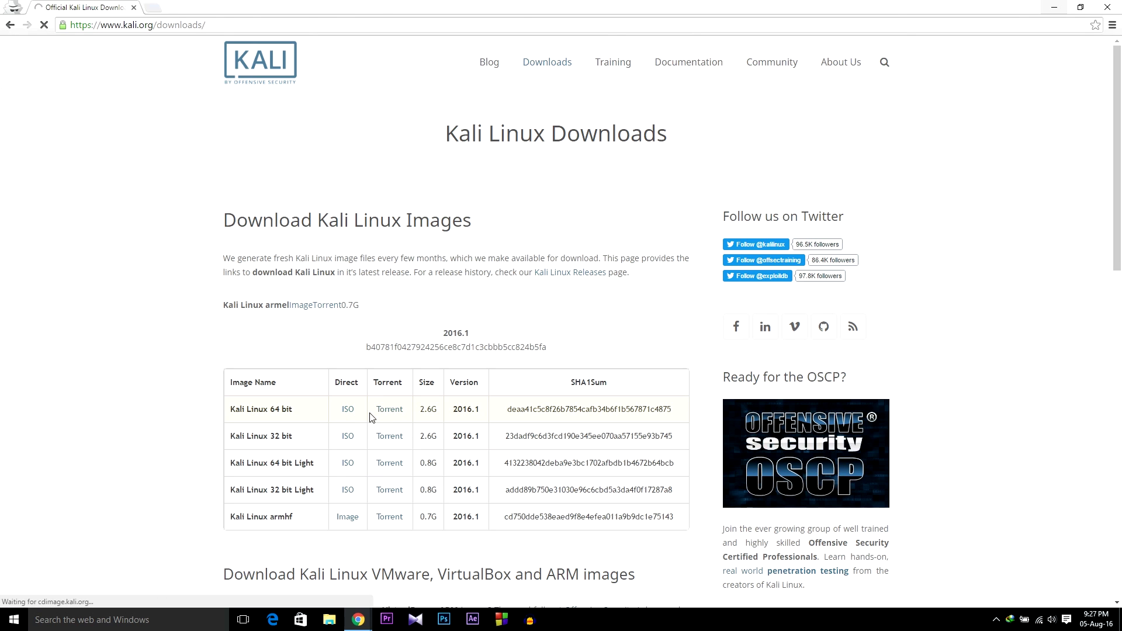
left_click(555, 349)
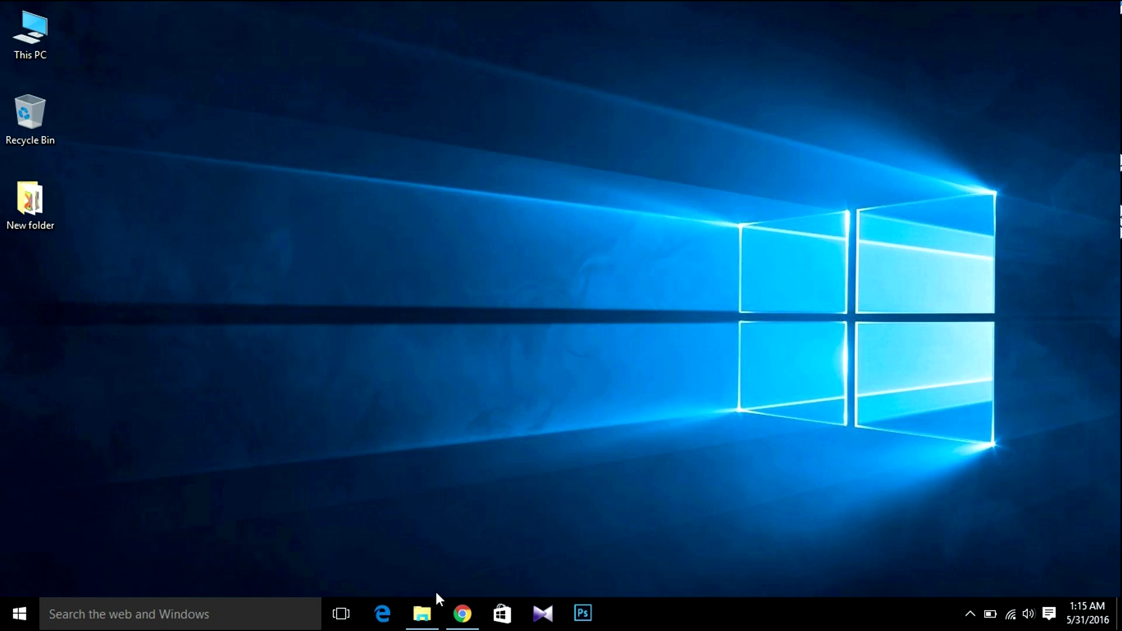
- Search Google for 'poweriso download filehippo' in Chrome
left_click(461, 613)
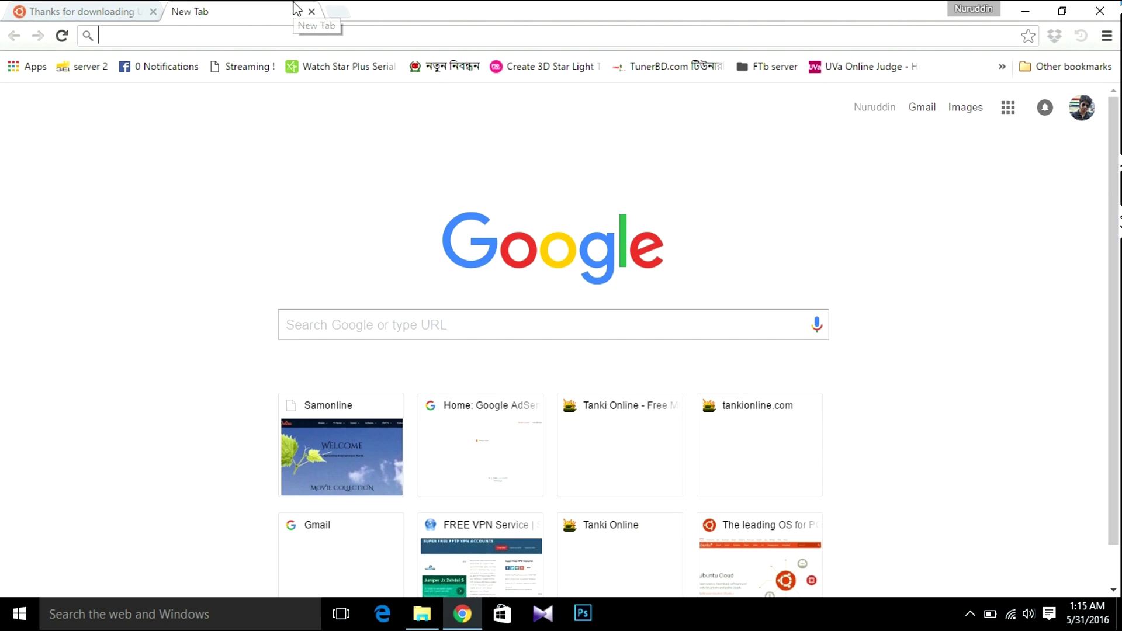
type("powe")
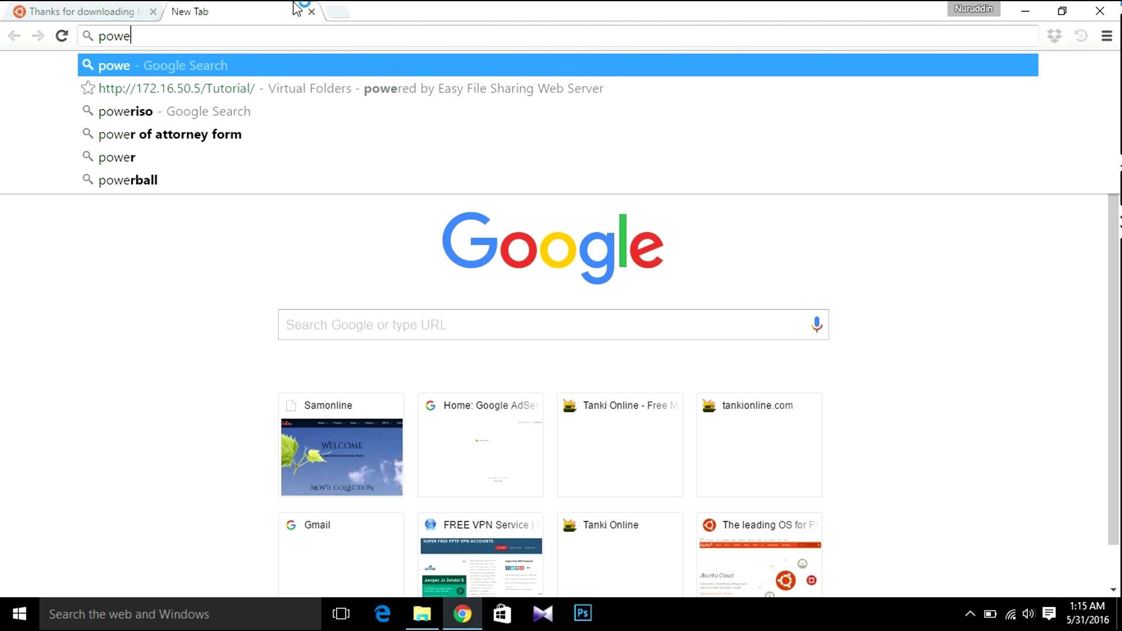
type("r iso")
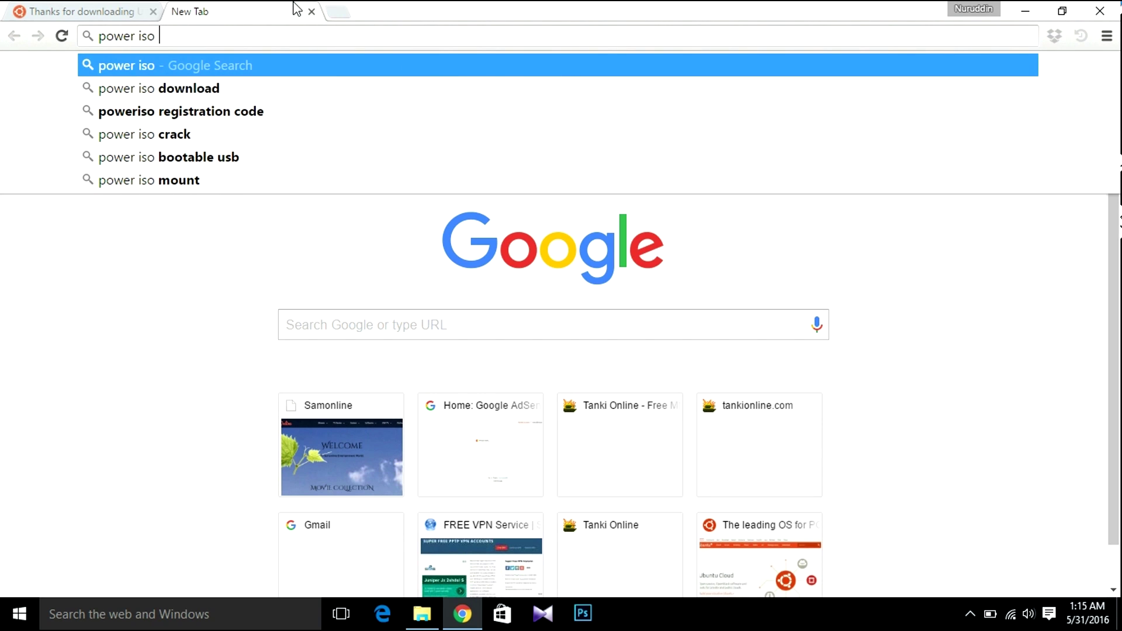
key("Down")
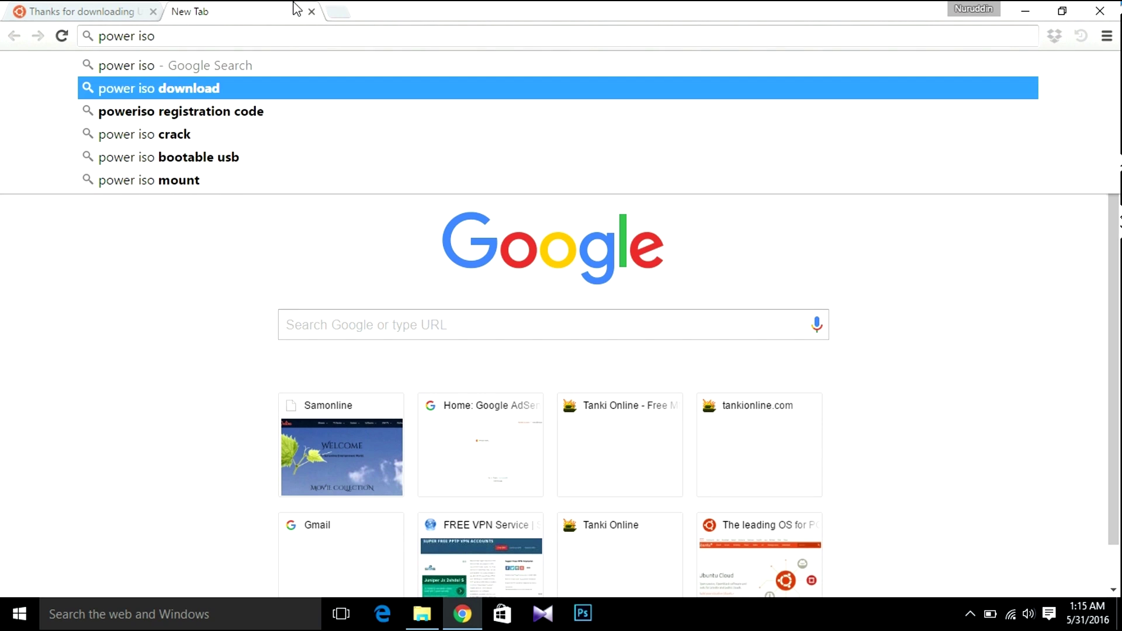
type("file")
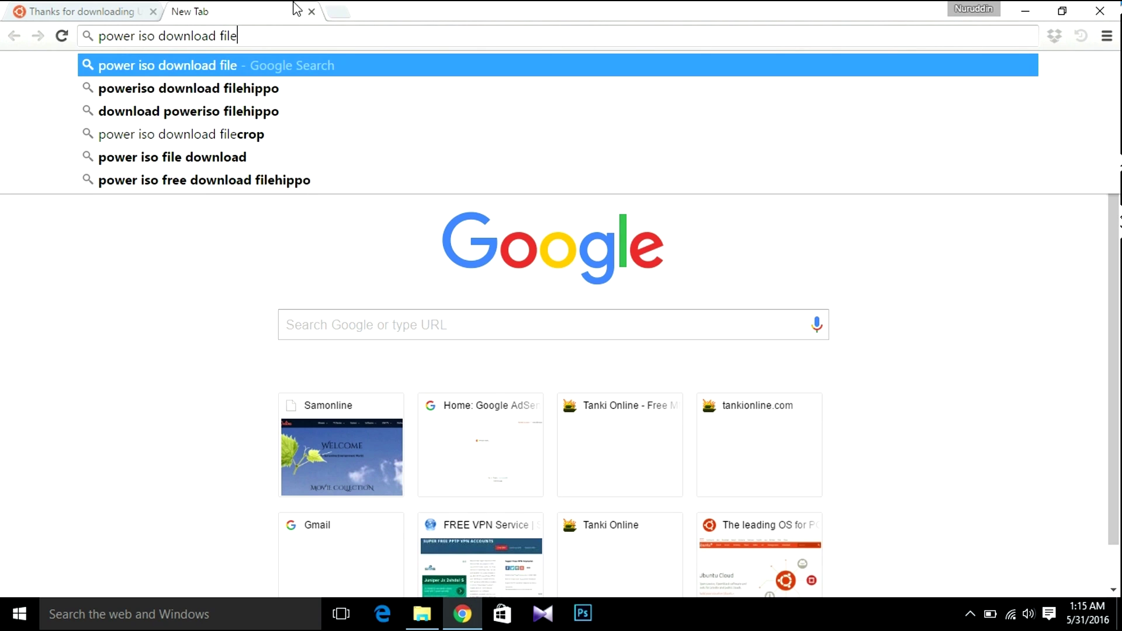
key("Down")
key("Return")
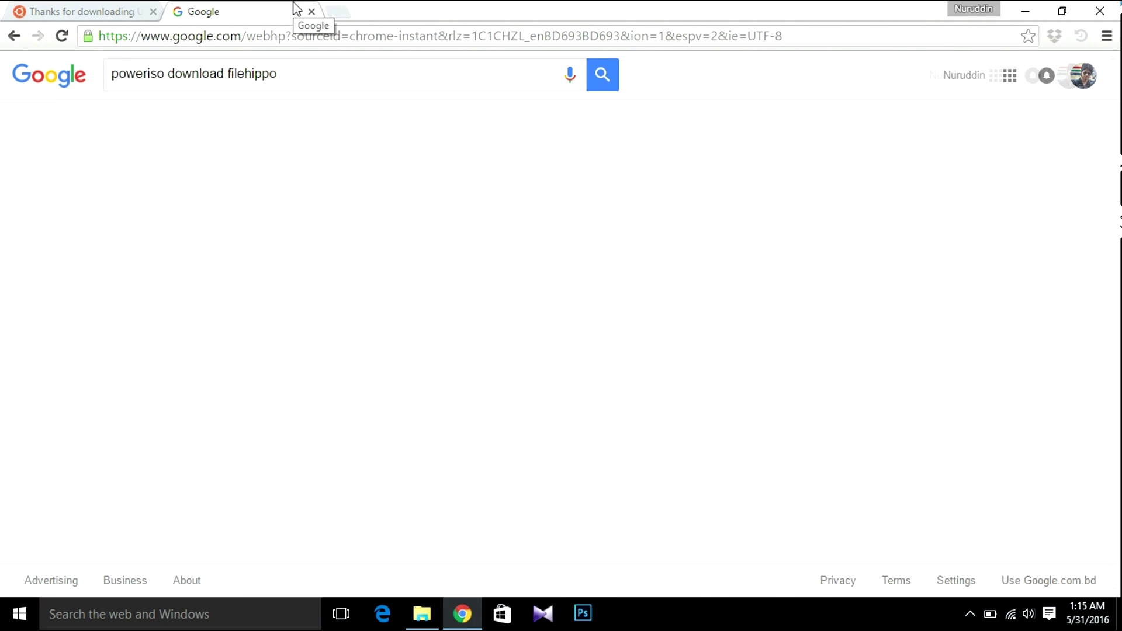
- Download the 64-bit PowerISO v6.6 installer from the PowerISO download page
left_click(228, 200)
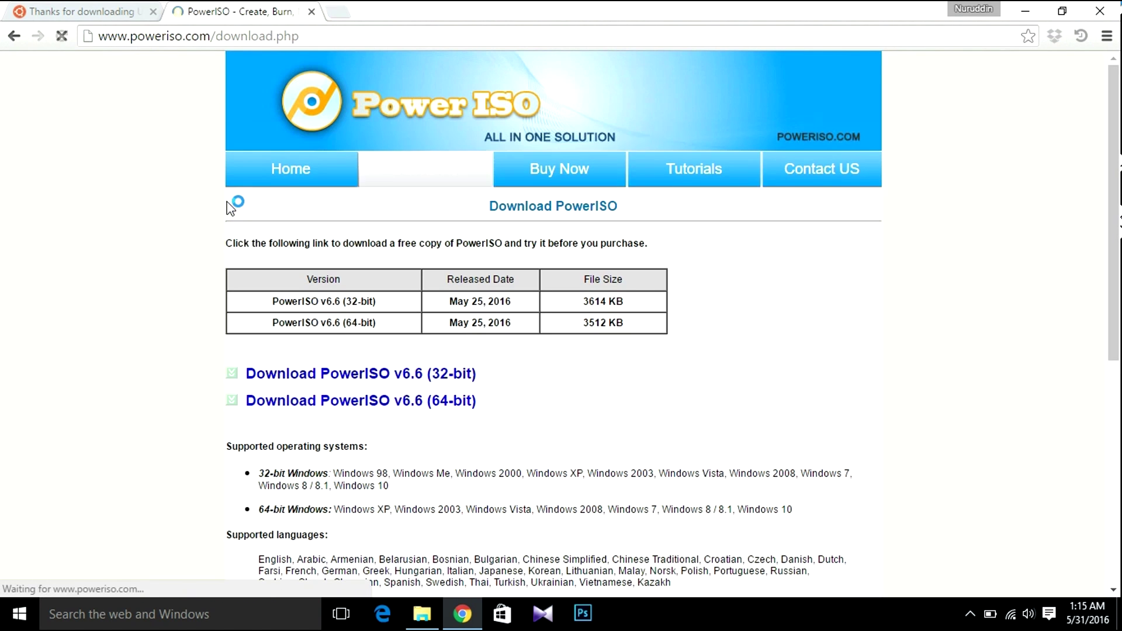
left_click_drag(1116, 214, 1119, 234)
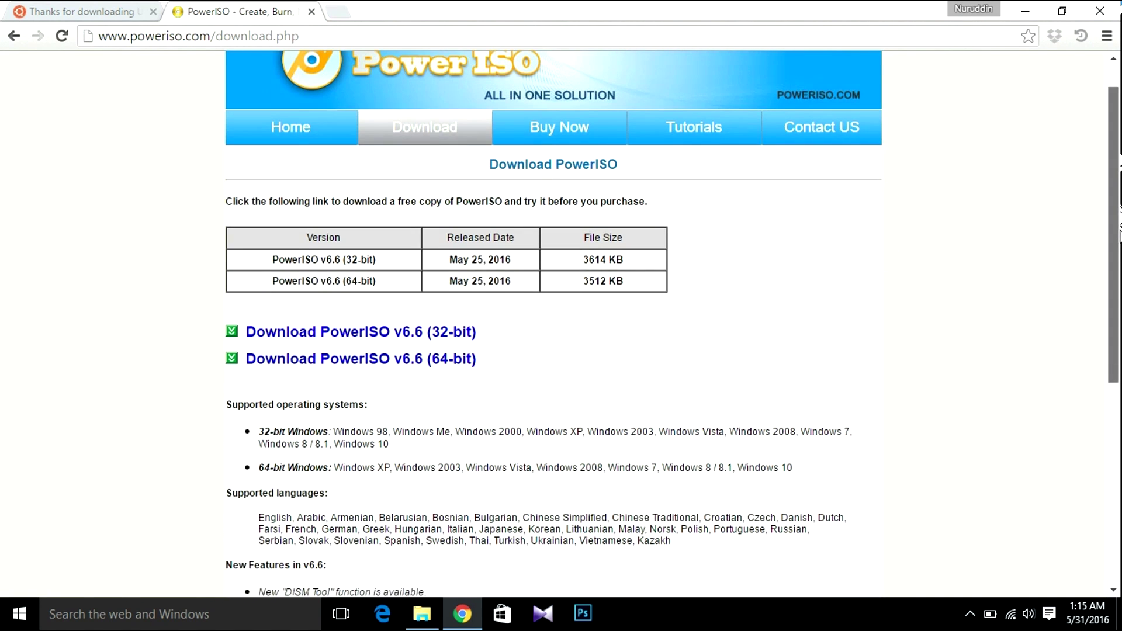
left_click(371, 361)
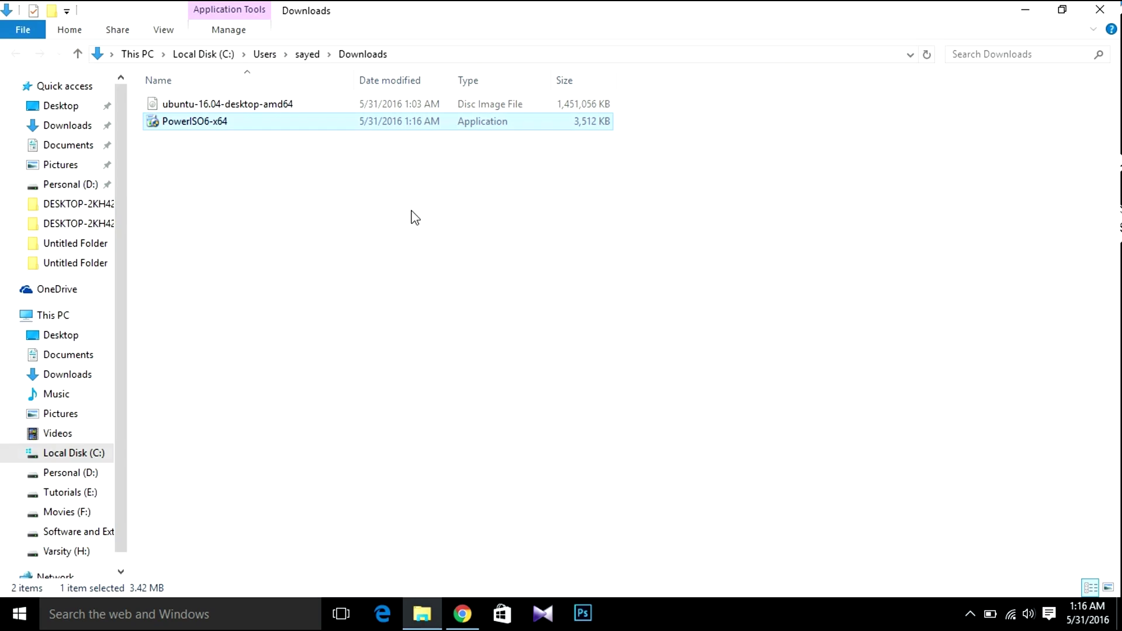
- Run PowerISO6-x64 and install PowerISO 6.6 to the default C:\Program Files\PowerISO folder
double_click(323, 125)
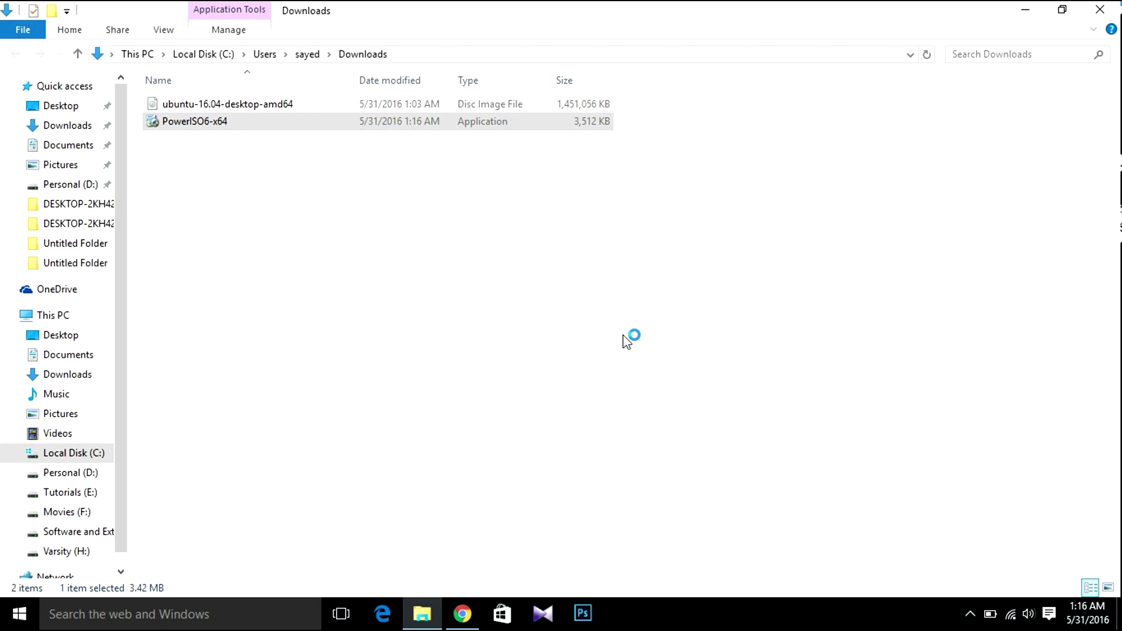
left_click(658, 437)
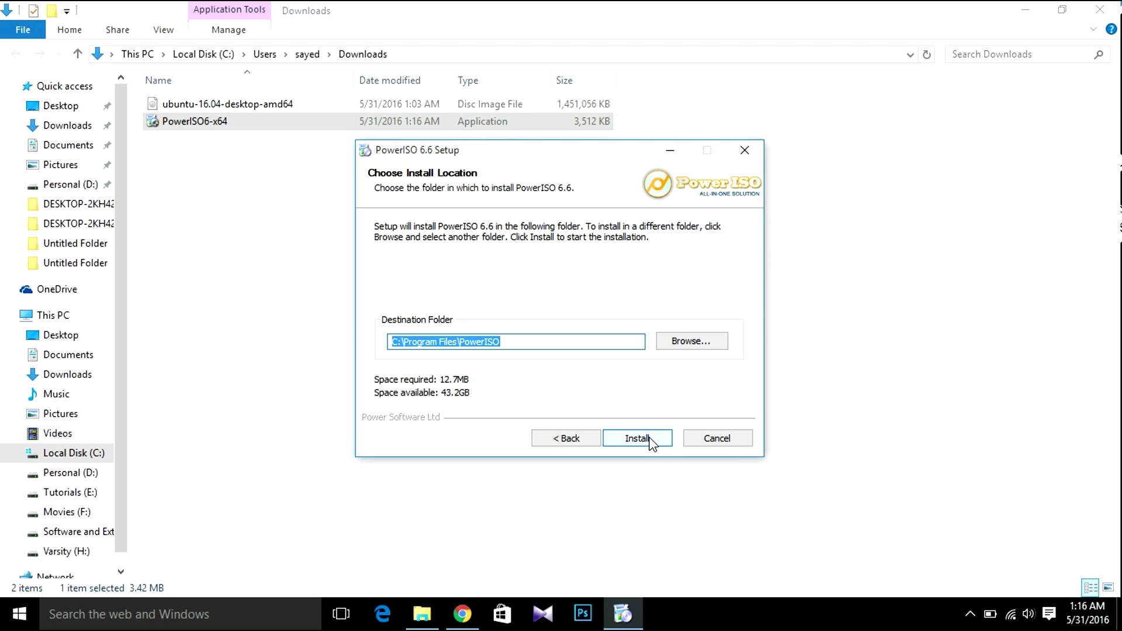
left_click(652, 444)
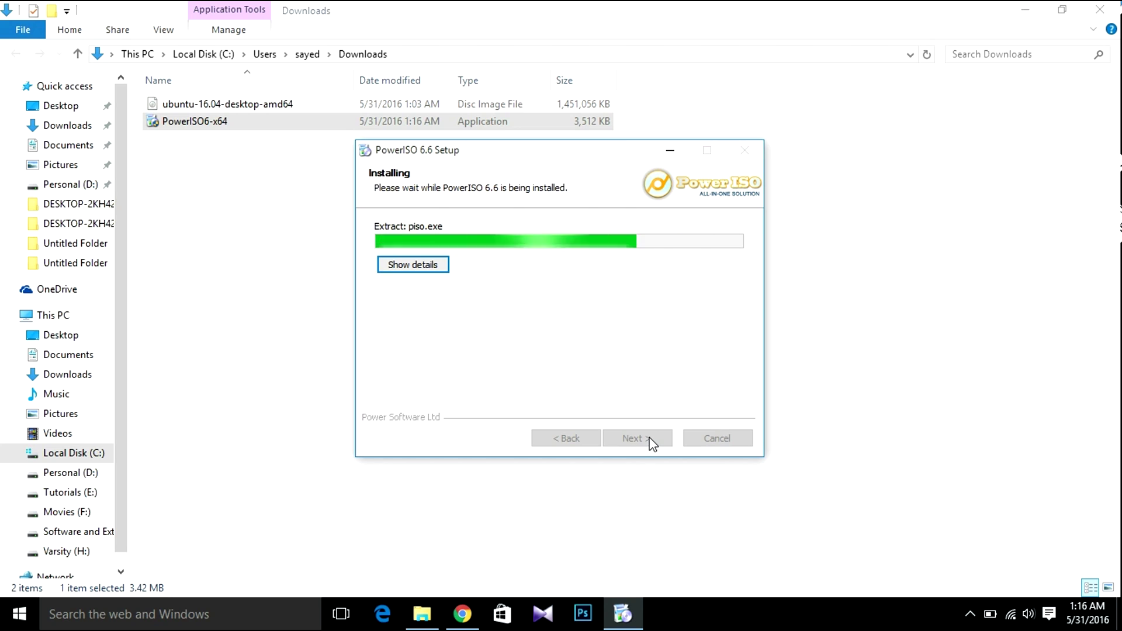
left_click(637, 438)
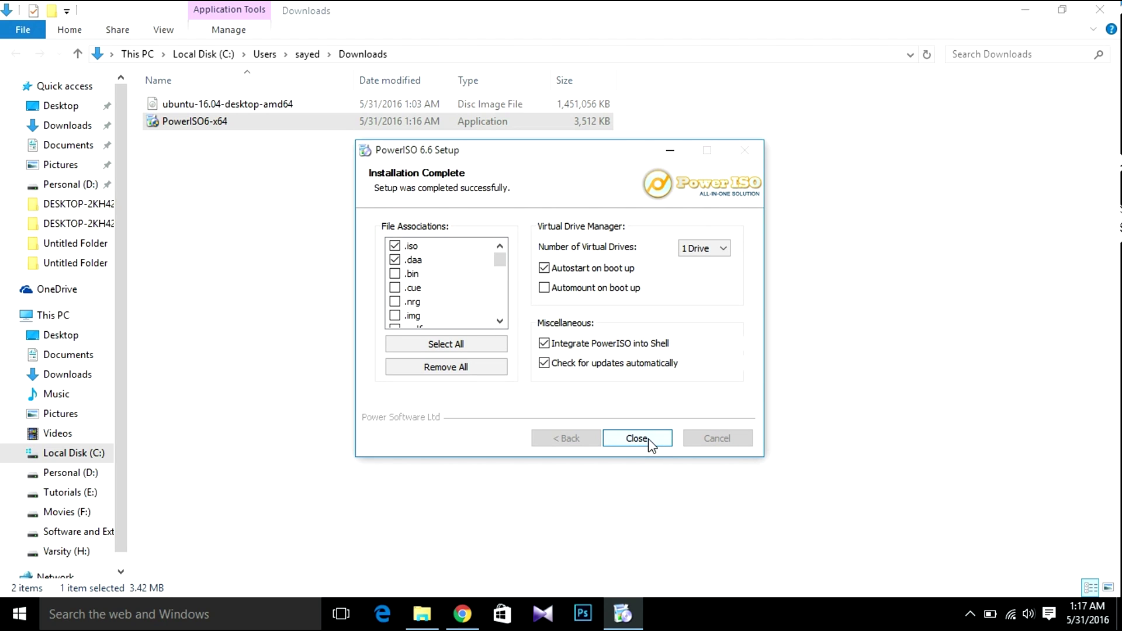
left_click(647, 444)
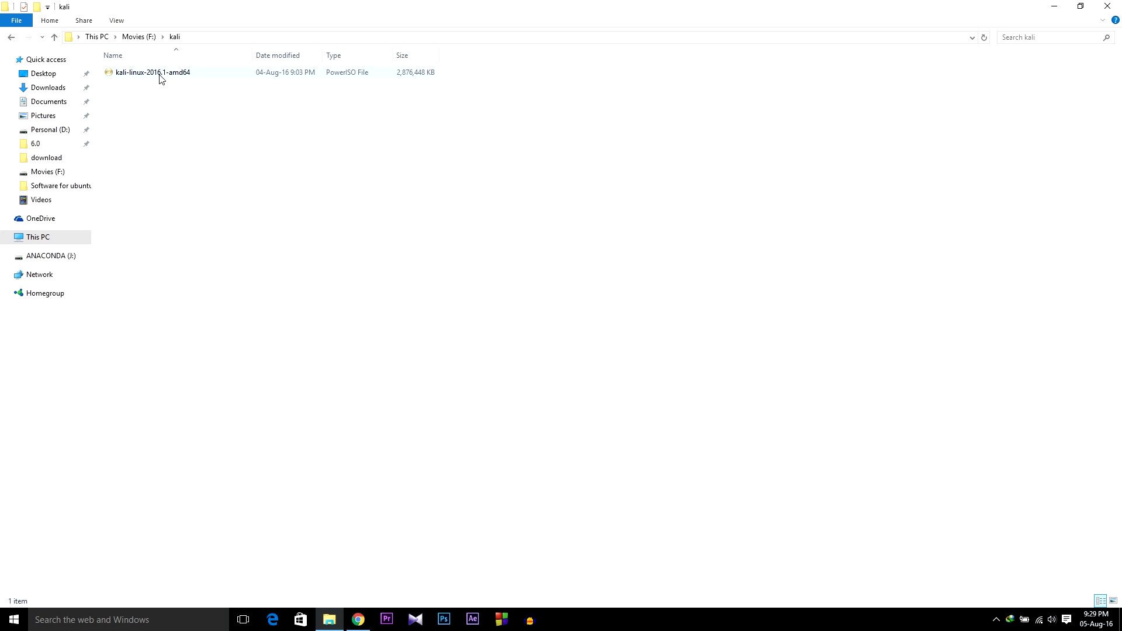
left_click(160, 76)
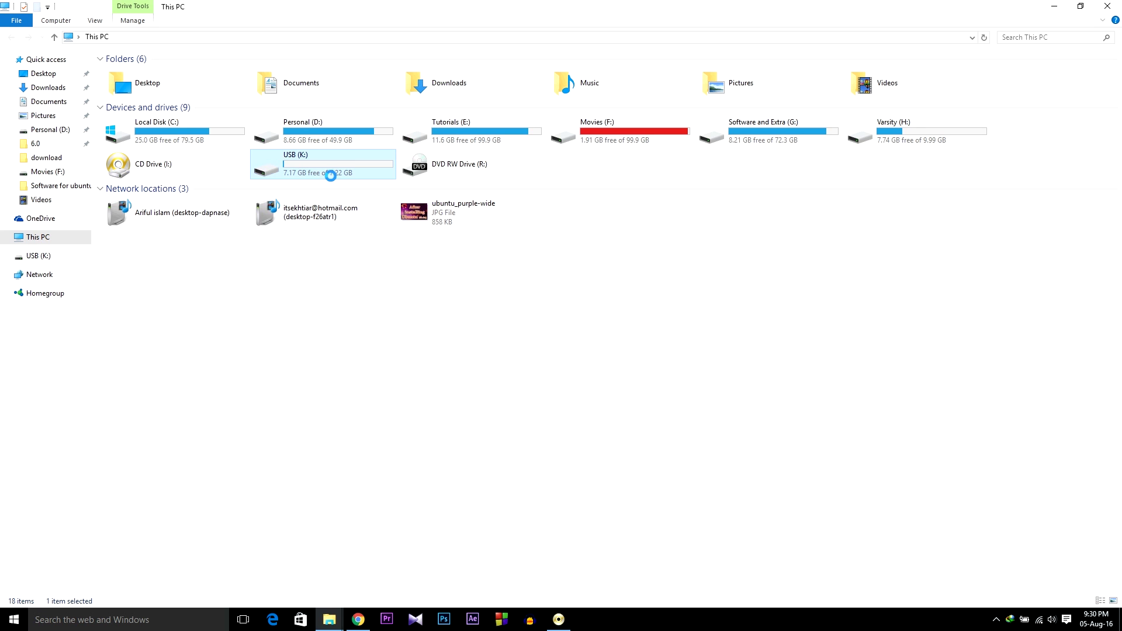
- Format the USB (K:) drive as FAT32, confirming the data erase
right_click(306, 169)
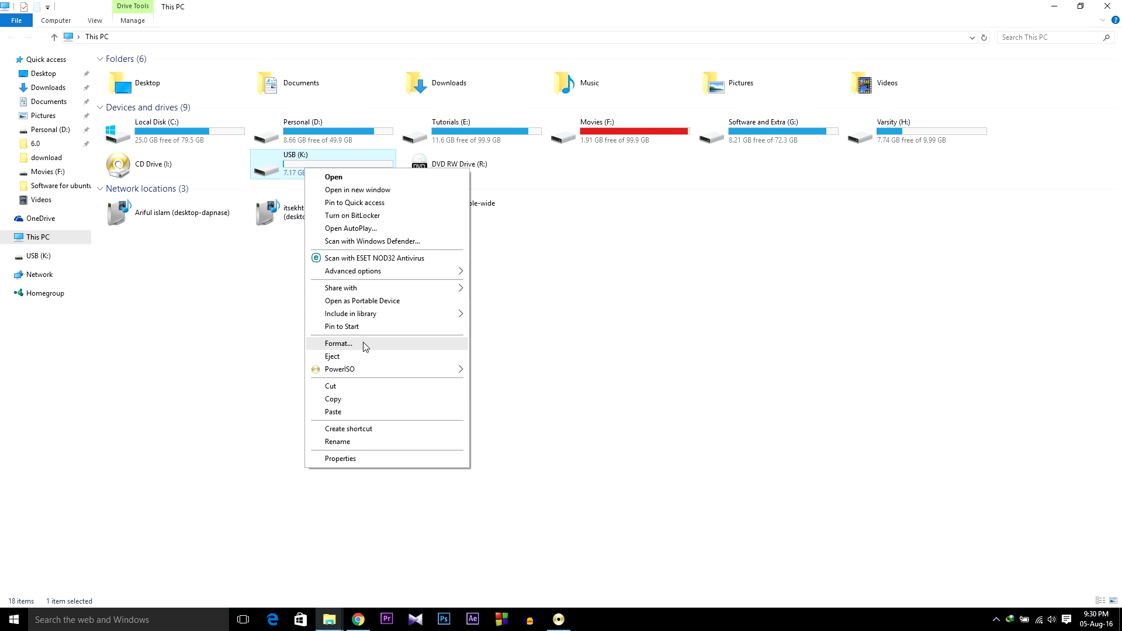
left_click(385, 349)
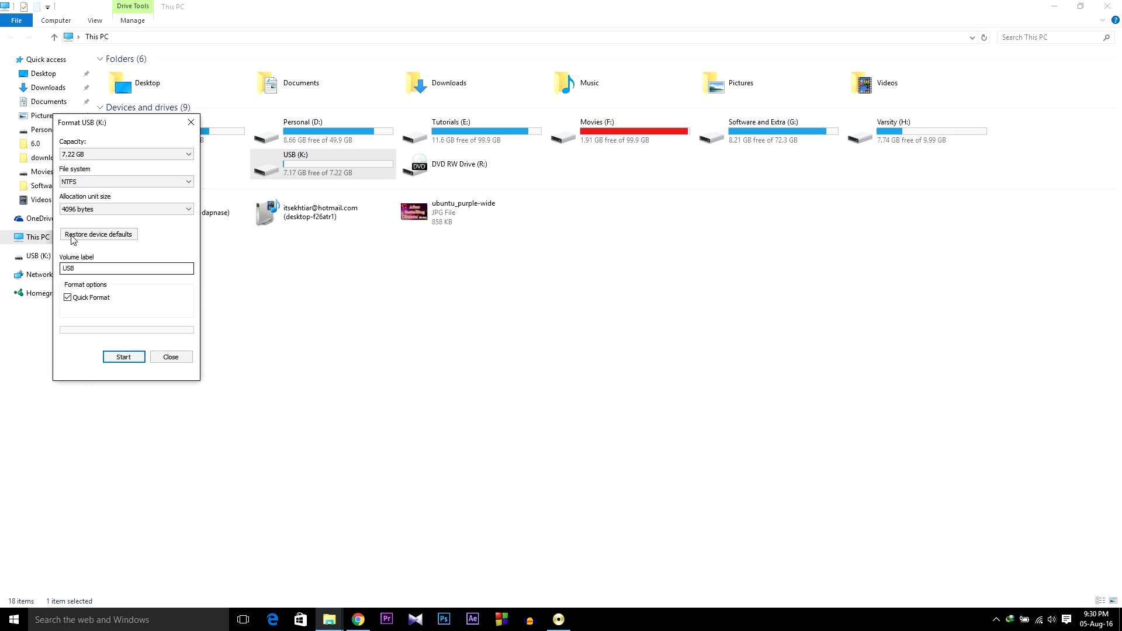
left_click(99, 185)
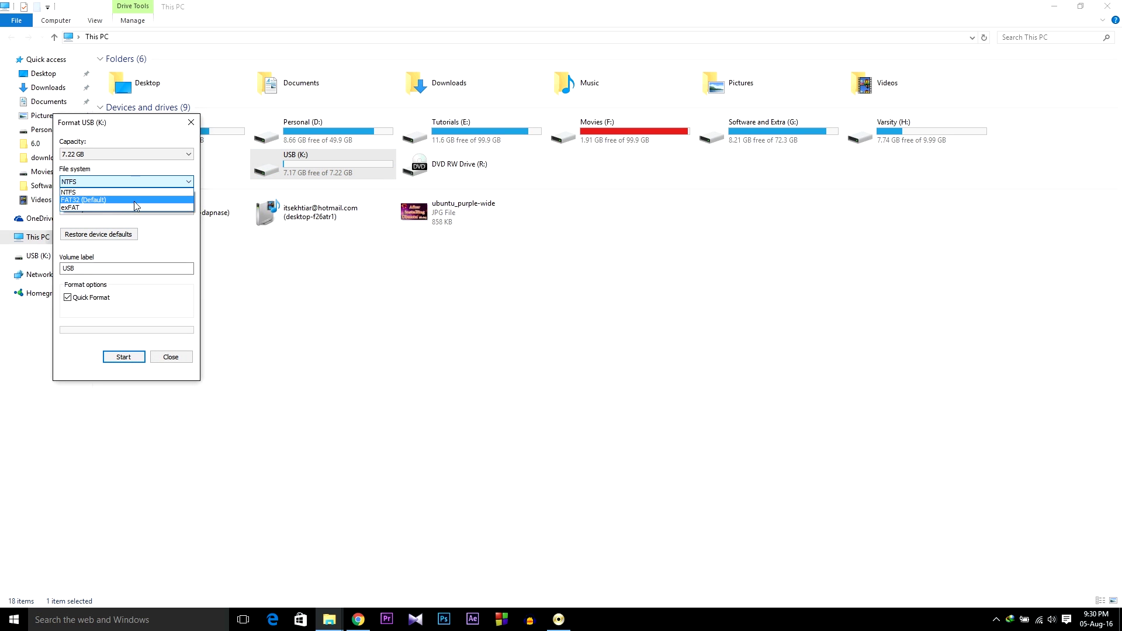
left_click(134, 201)
left_click(124, 357)
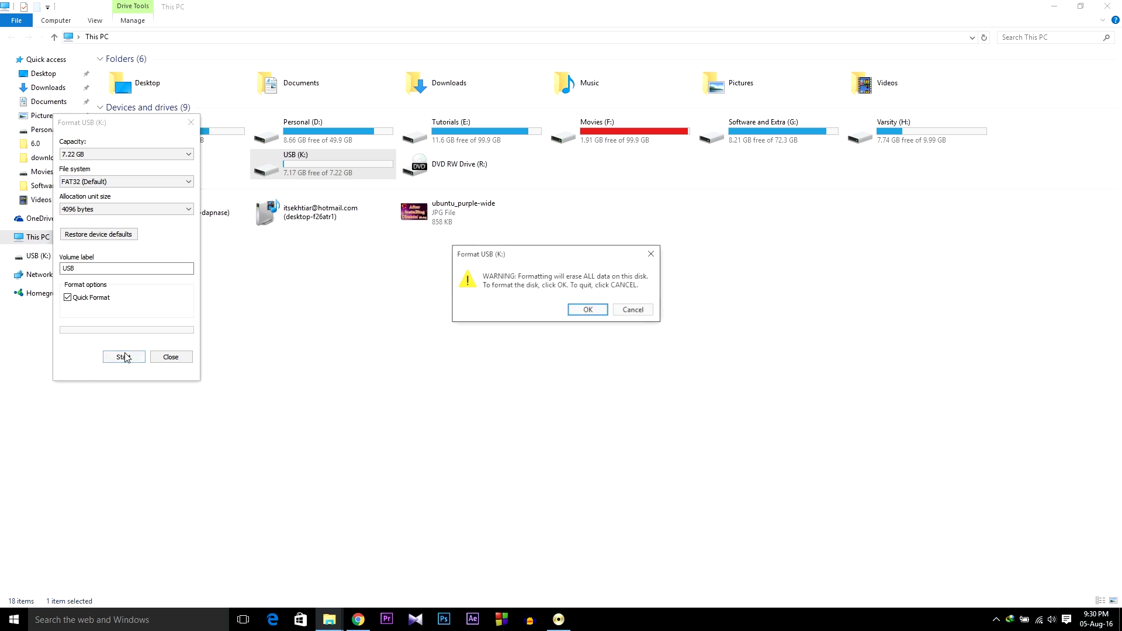
left_click(587, 309)
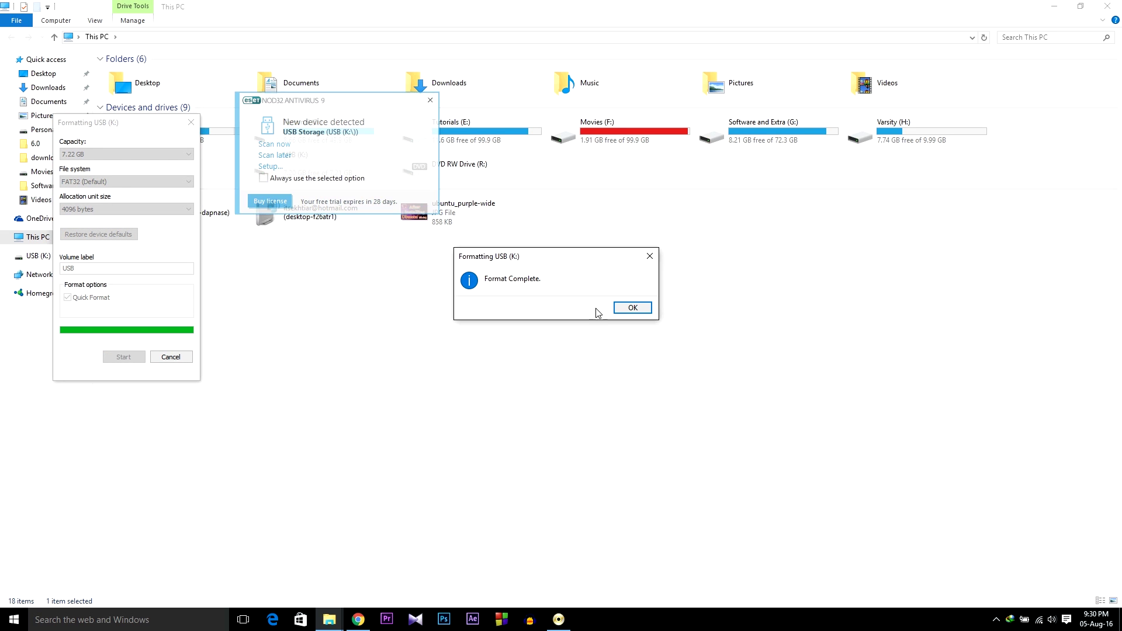
left_click(632, 308)
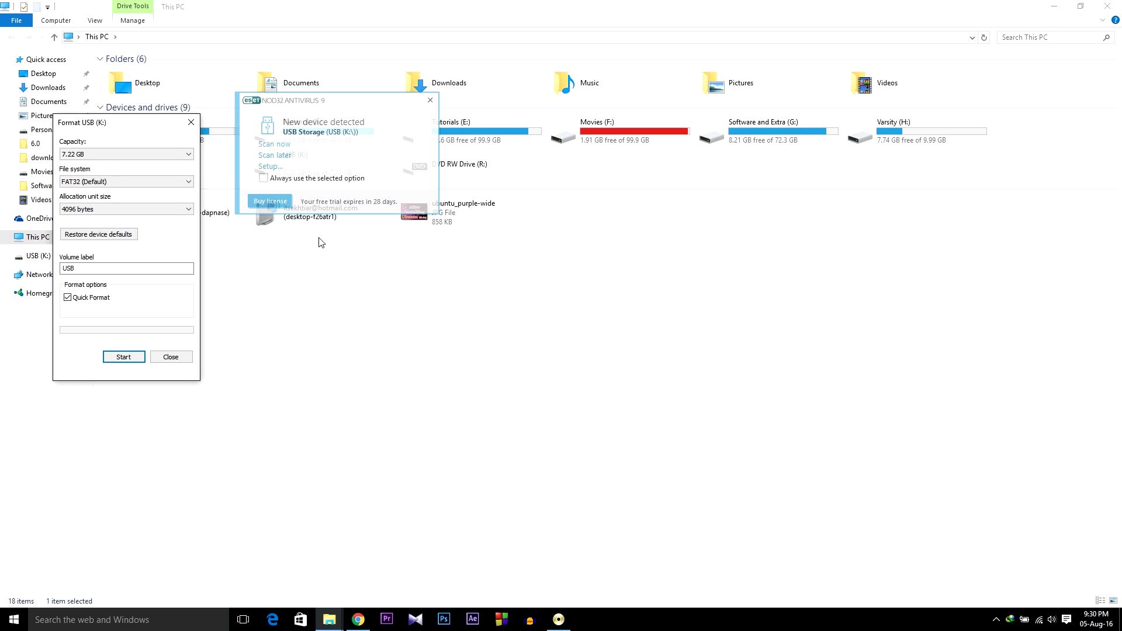
left_click(188, 355)
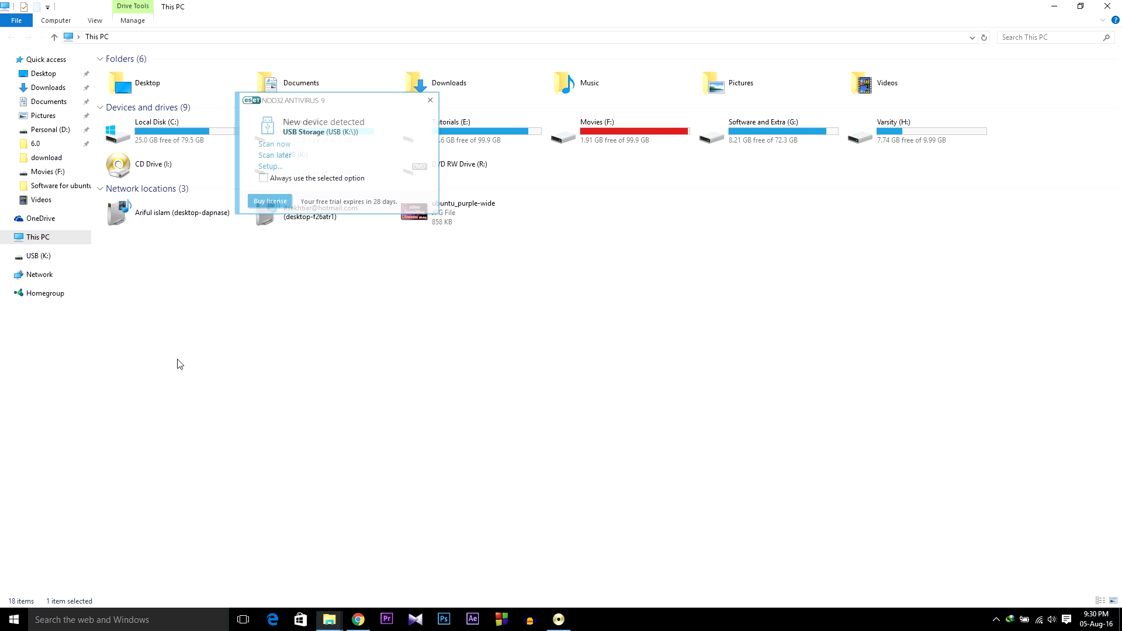
left_click(432, 103)
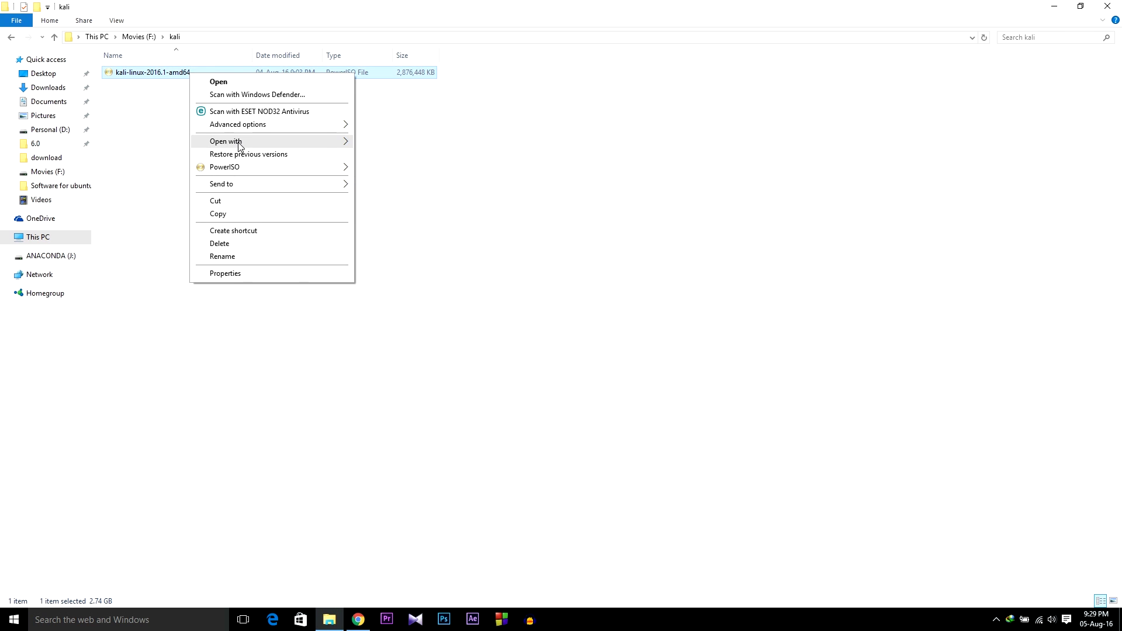
- Open the kali-linux-2016.1-amd64 ISO in PowerISO as an unregistered trial
mouse_move(237, 141)
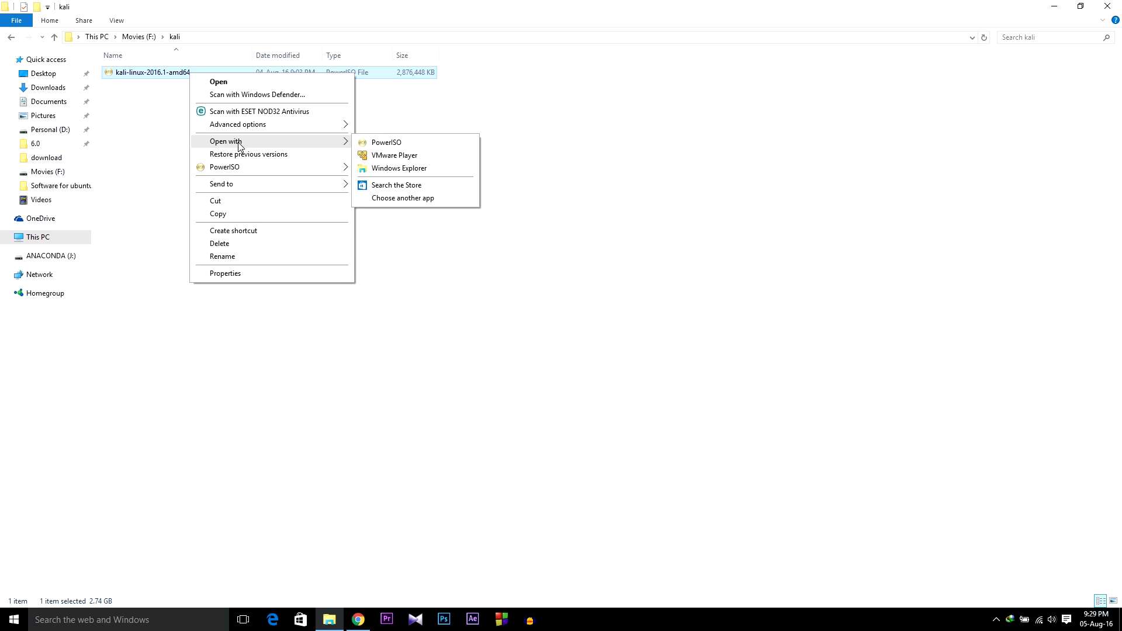
left_click(386, 143)
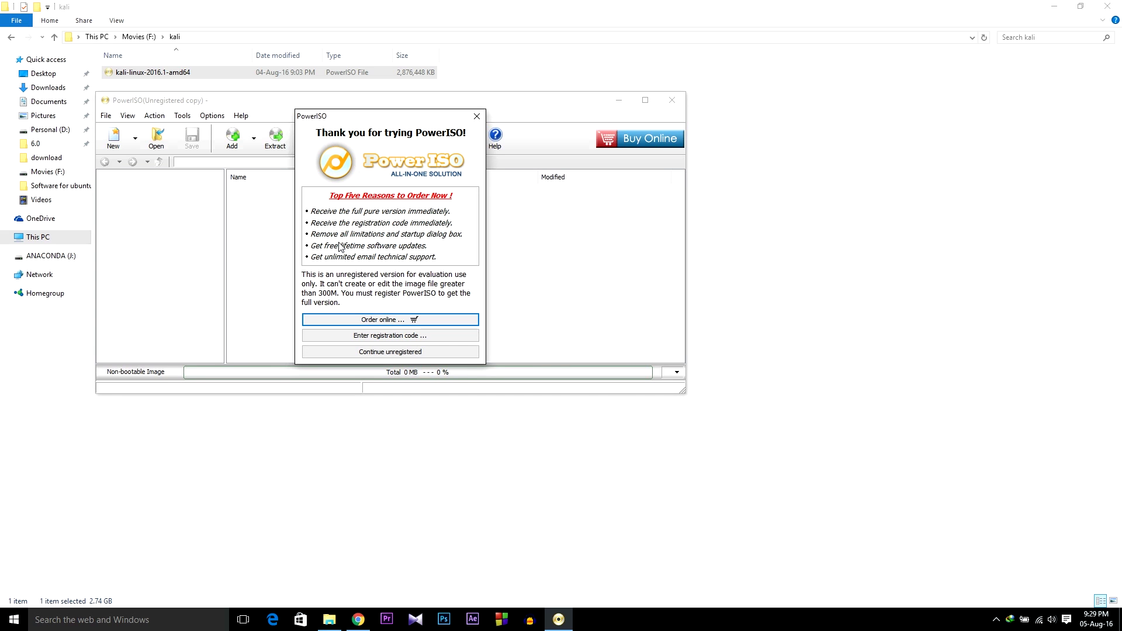
left_click(400, 353)
- Create a bootable USB from the image on the 7 GB Generic Flash Disk, running as administrator
left_click(183, 116)
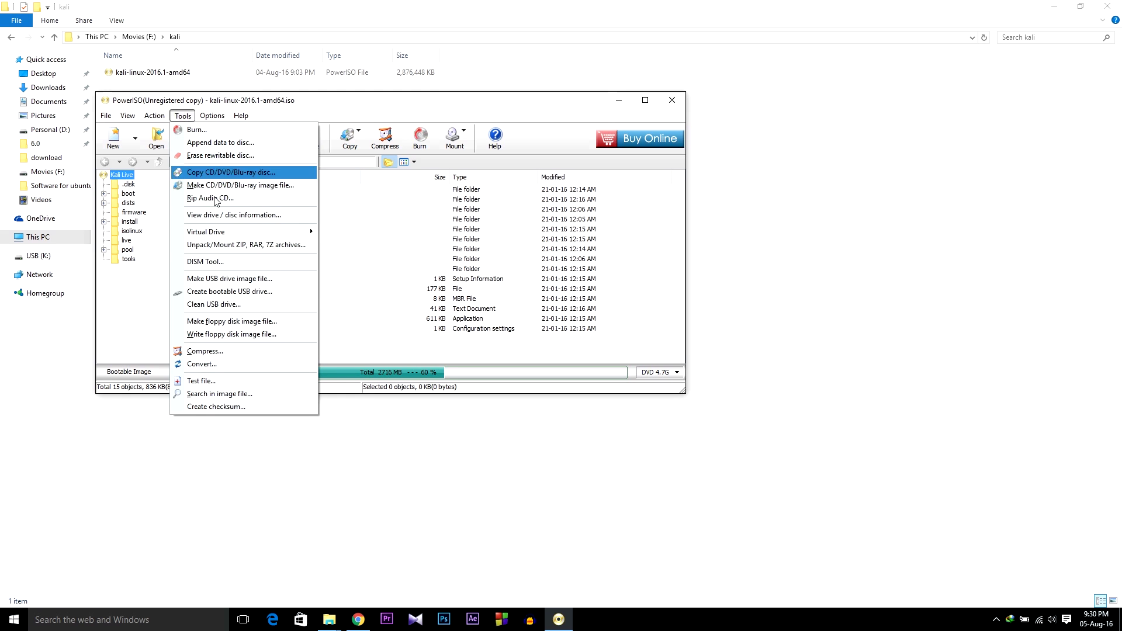
left_click(228, 292)
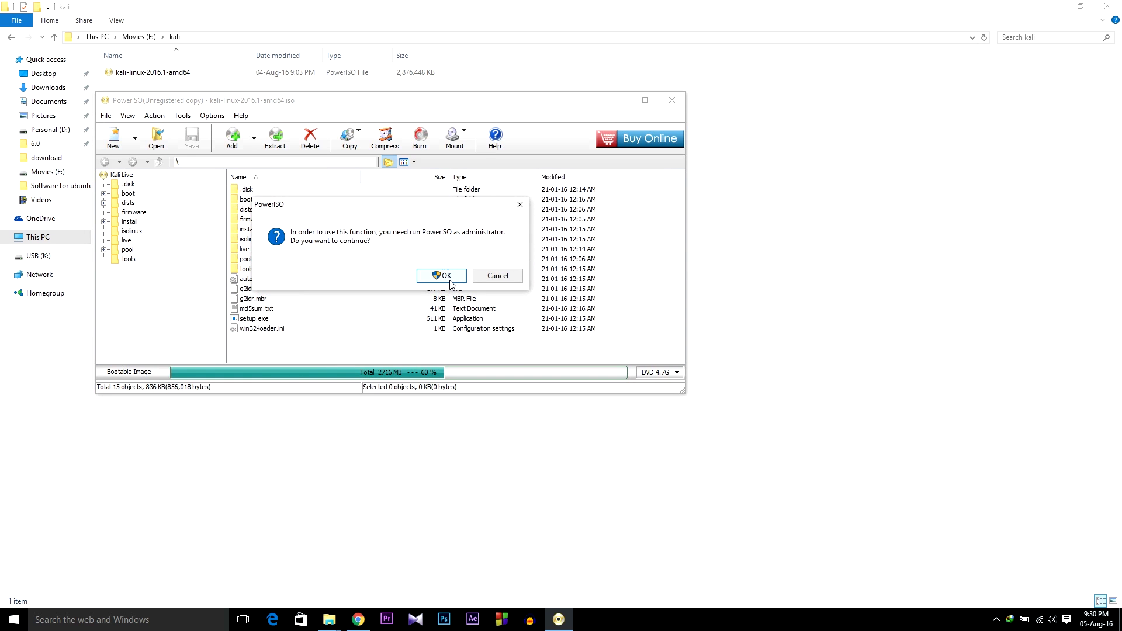
left_click(450, 280)
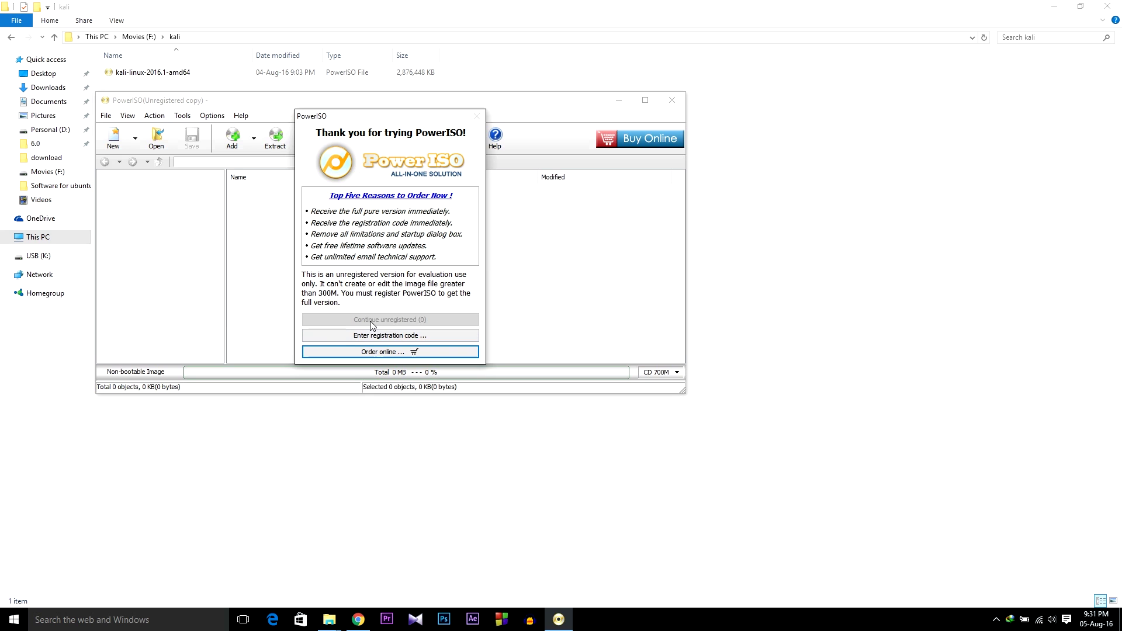
left_click(383, 320)
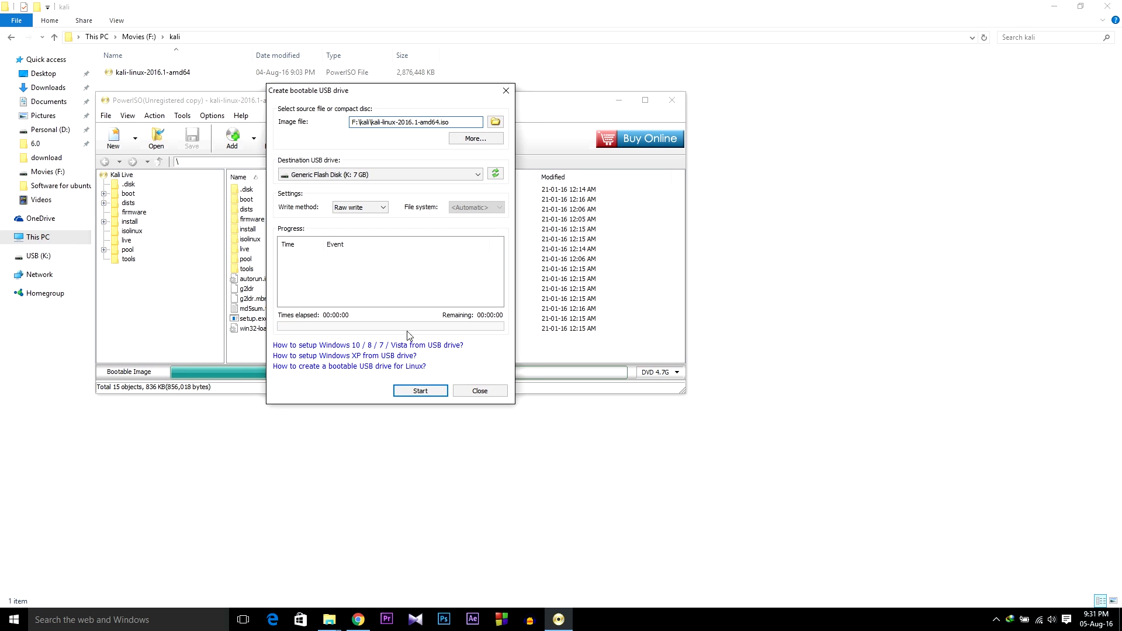
left_click(322, 175)
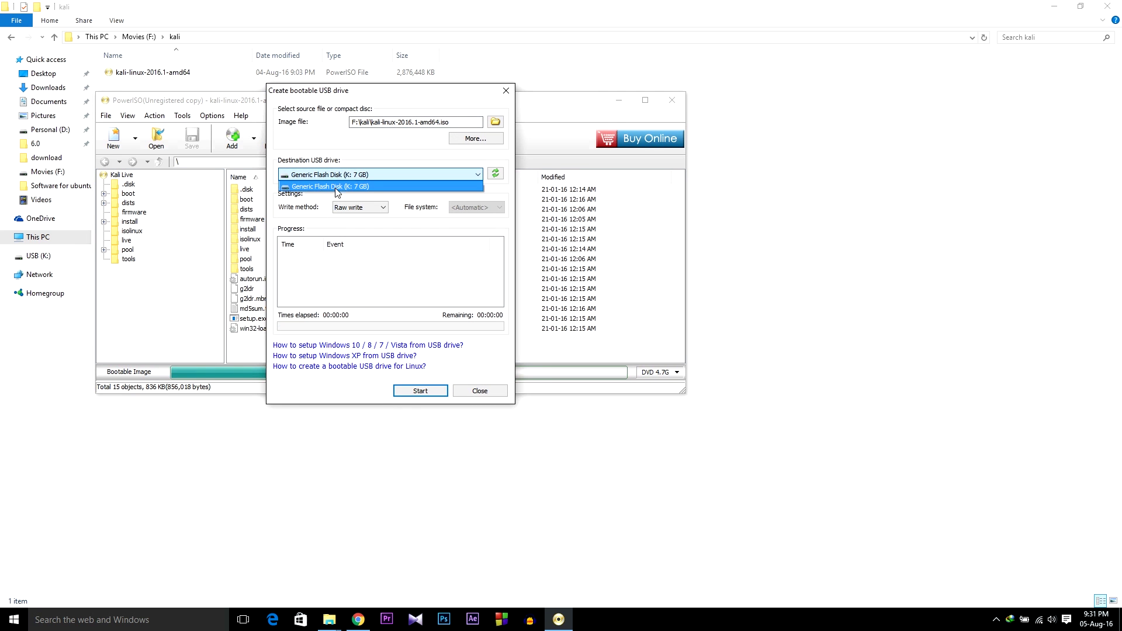
left_click(336, 187)
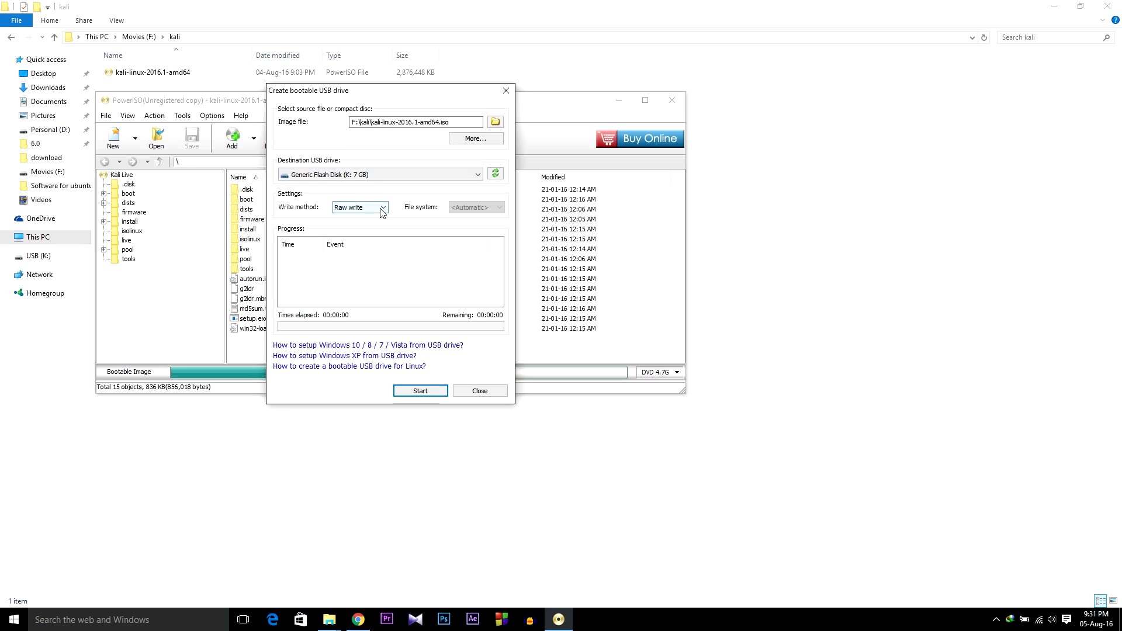
left_click(409, 389)
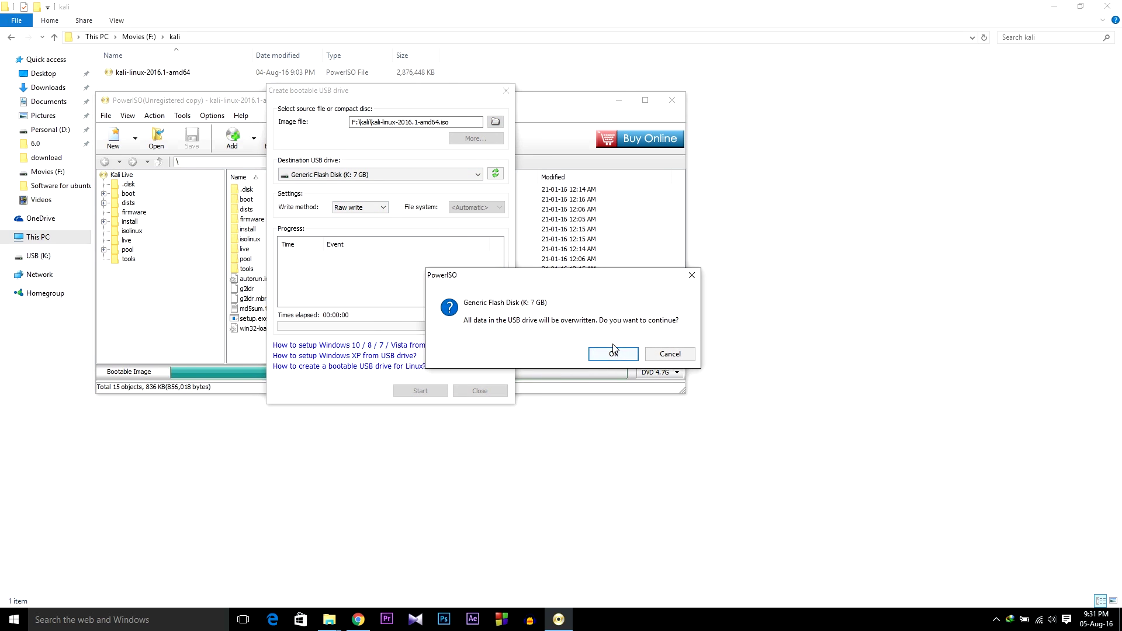
left_click(599, 355)
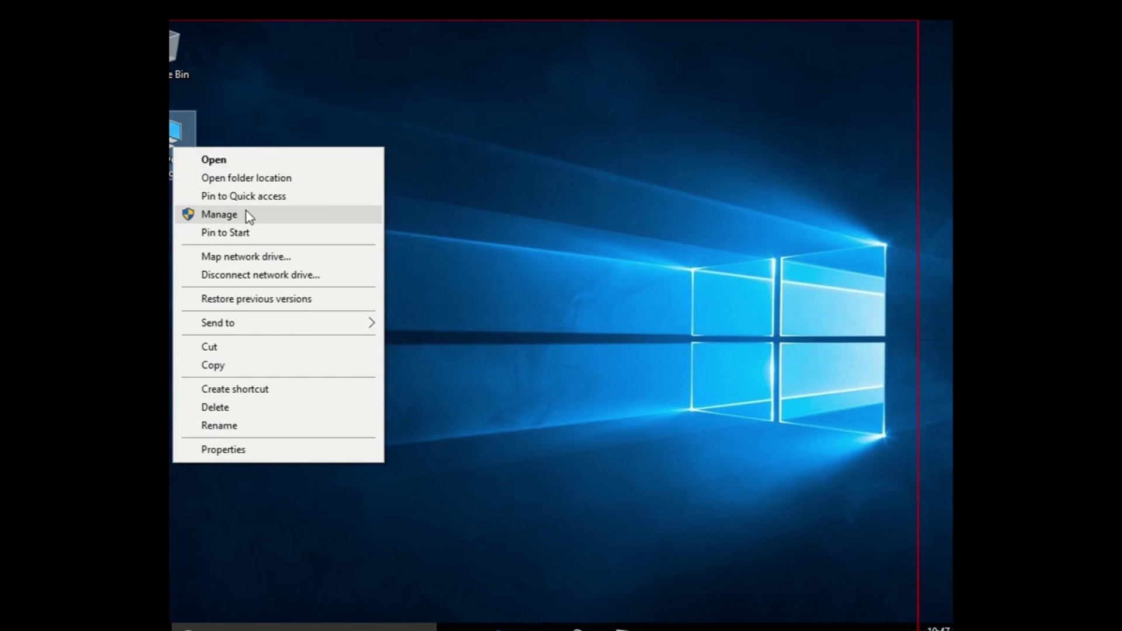
- Open Disk Management in Computer Management and select the 59.51 GB C: partition on Disk 0
left_click(247, 212)
left_click(205, 254)
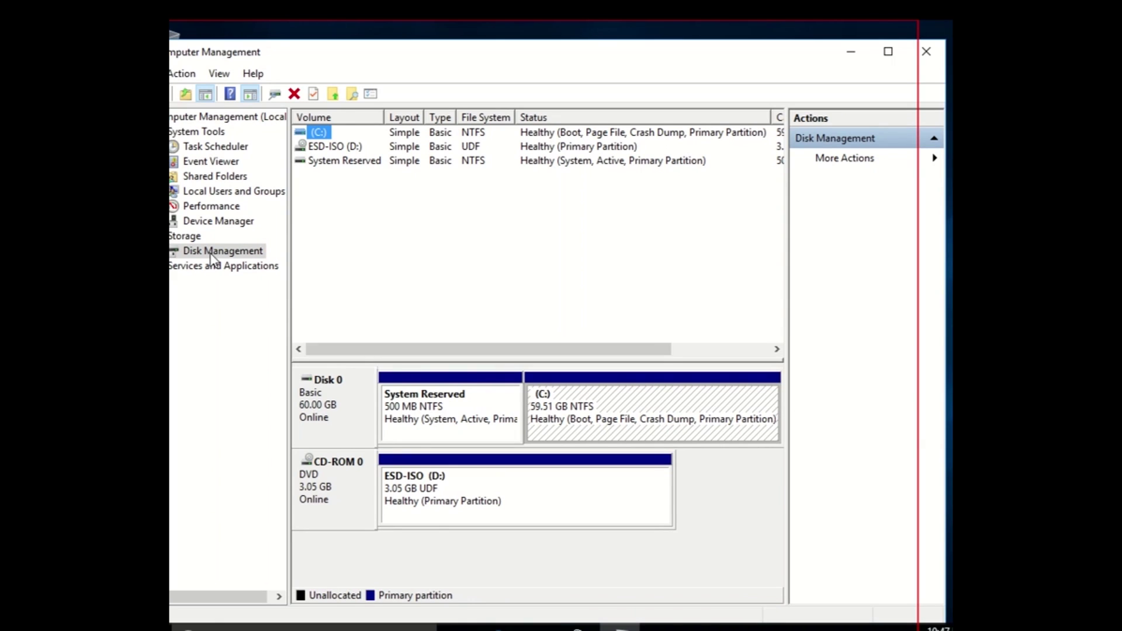
left_click(668, 395)
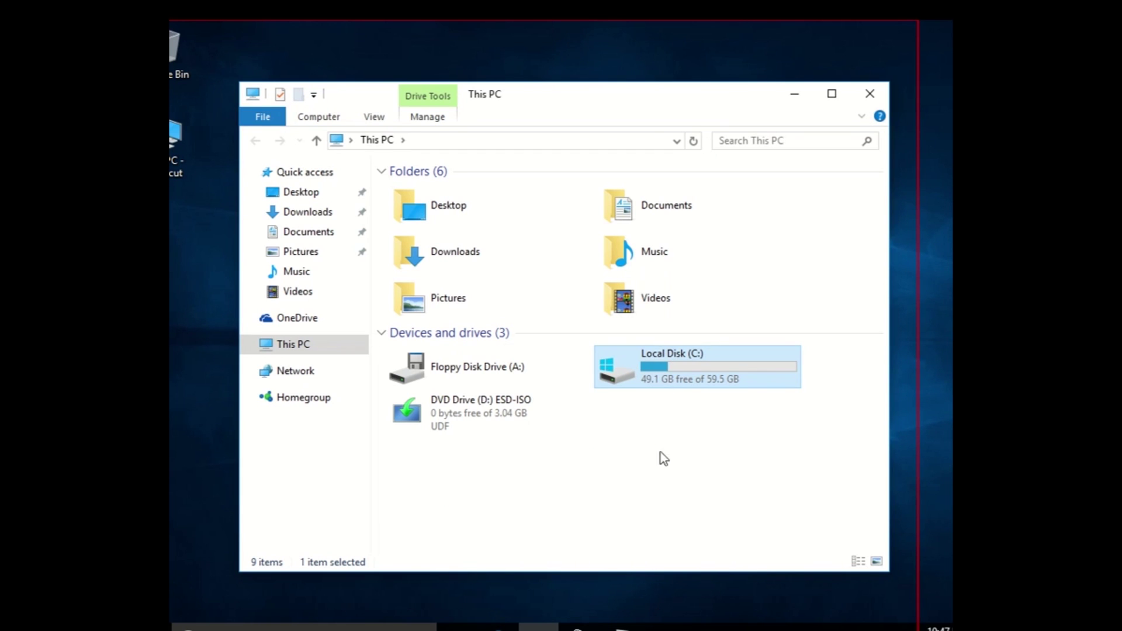
left_click(870, 94)
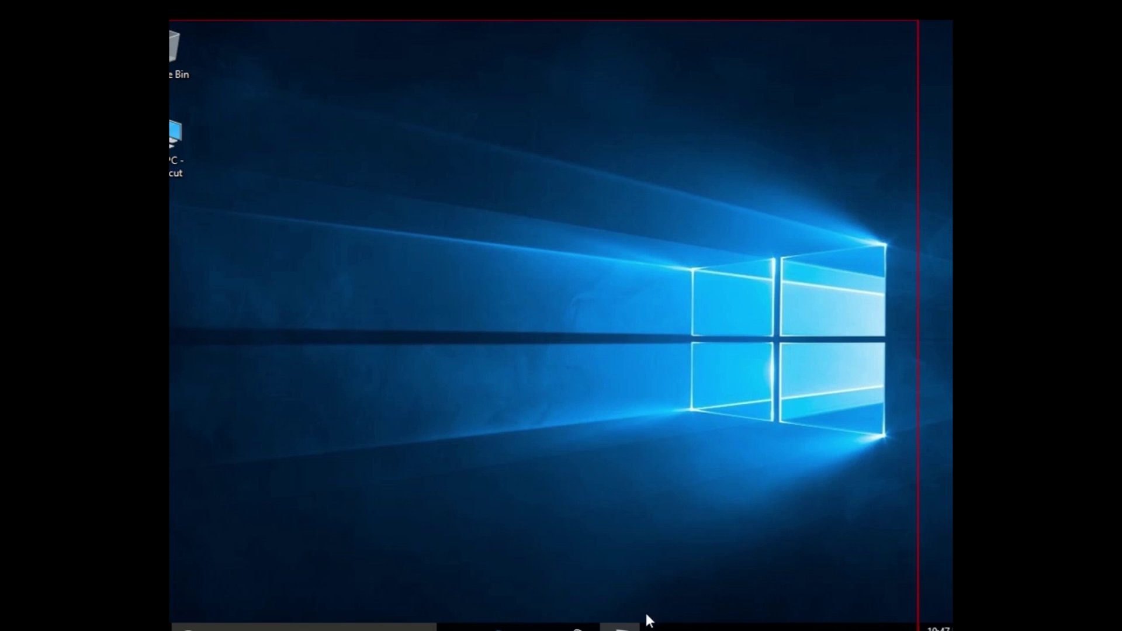
left_click(621, 627)
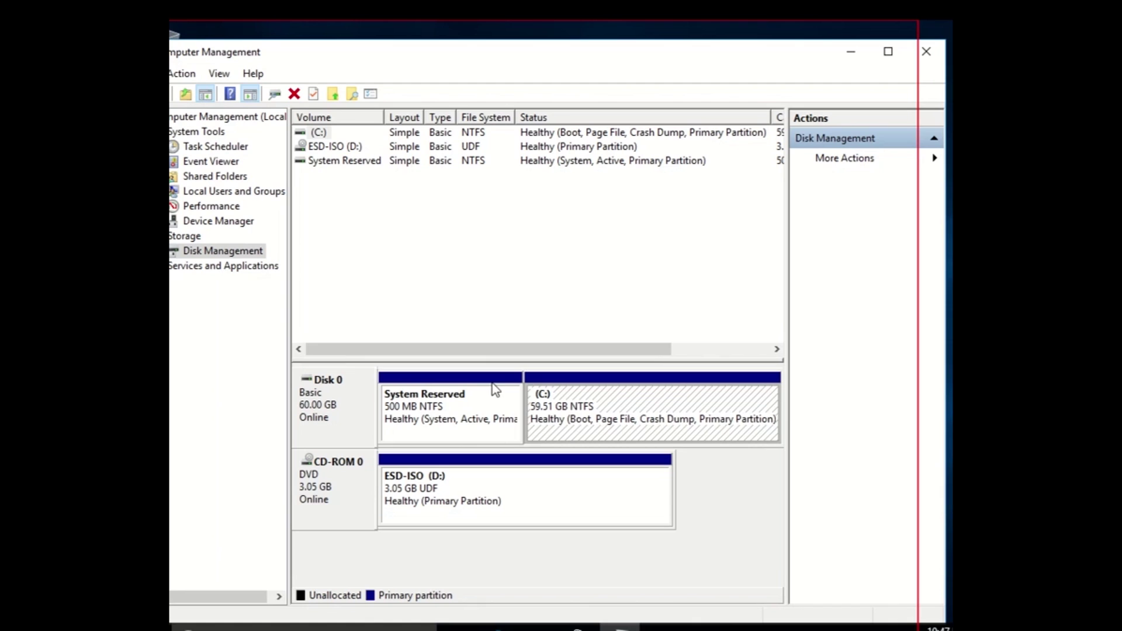
right_click(655, 399)
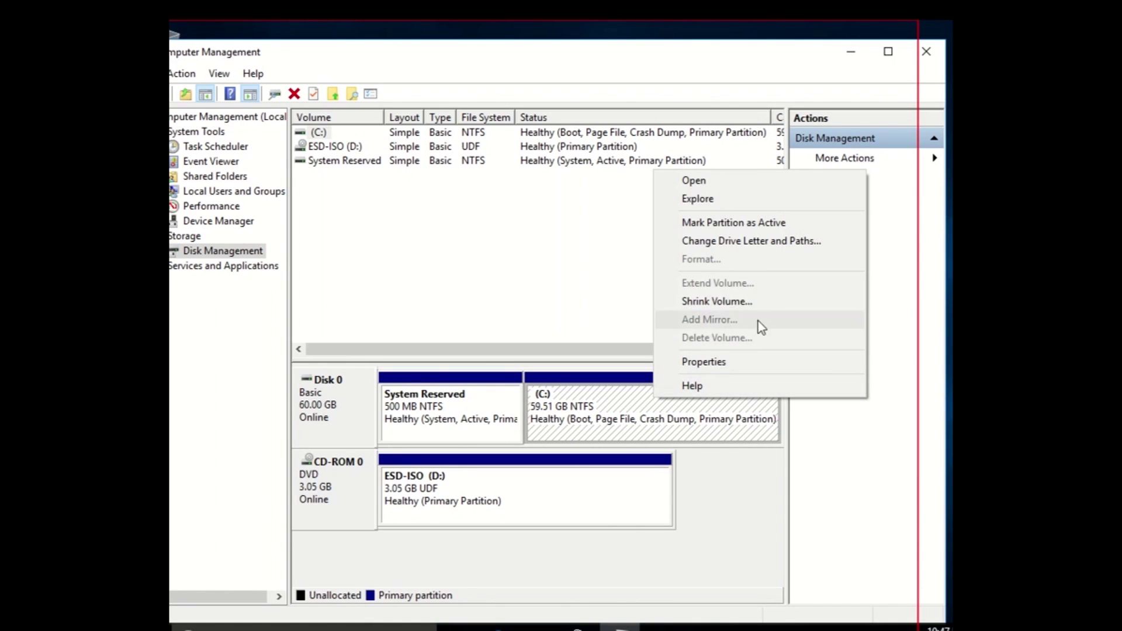
- Shrink the C: volume by a typed MB amount, leaving 24.90 GB unallocated
left_click(719, 301)
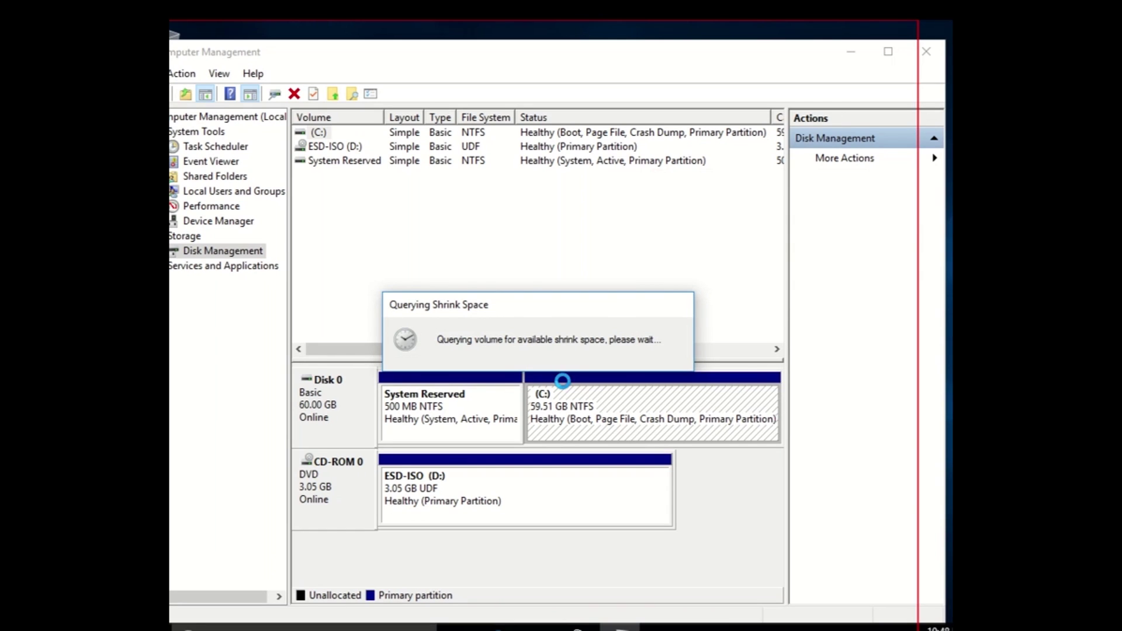
type("20000")
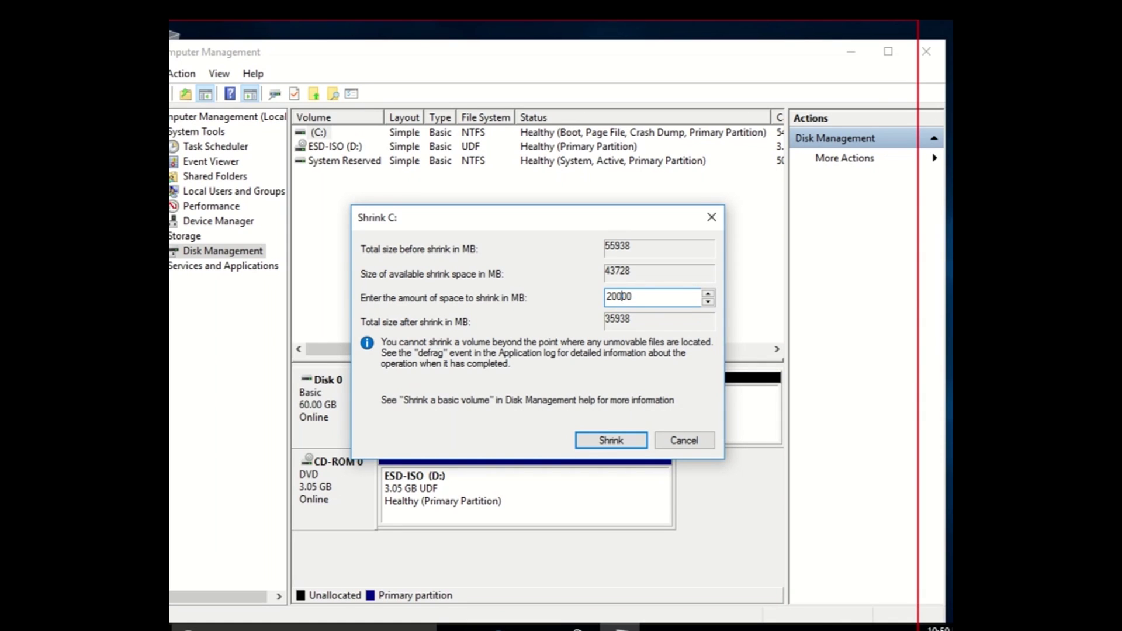
key("BackSpace")
type("5")
left_click(605, 440)
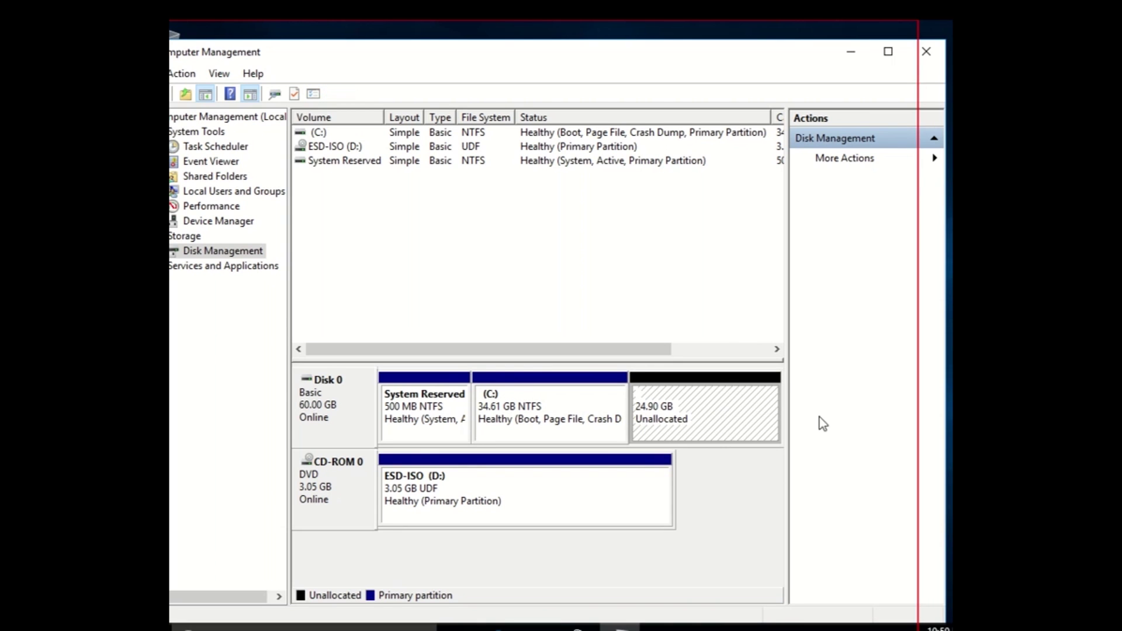
left_click(850, 51)
- Shut down Windows 10 from the Start menu power options
left_click(181, 627)
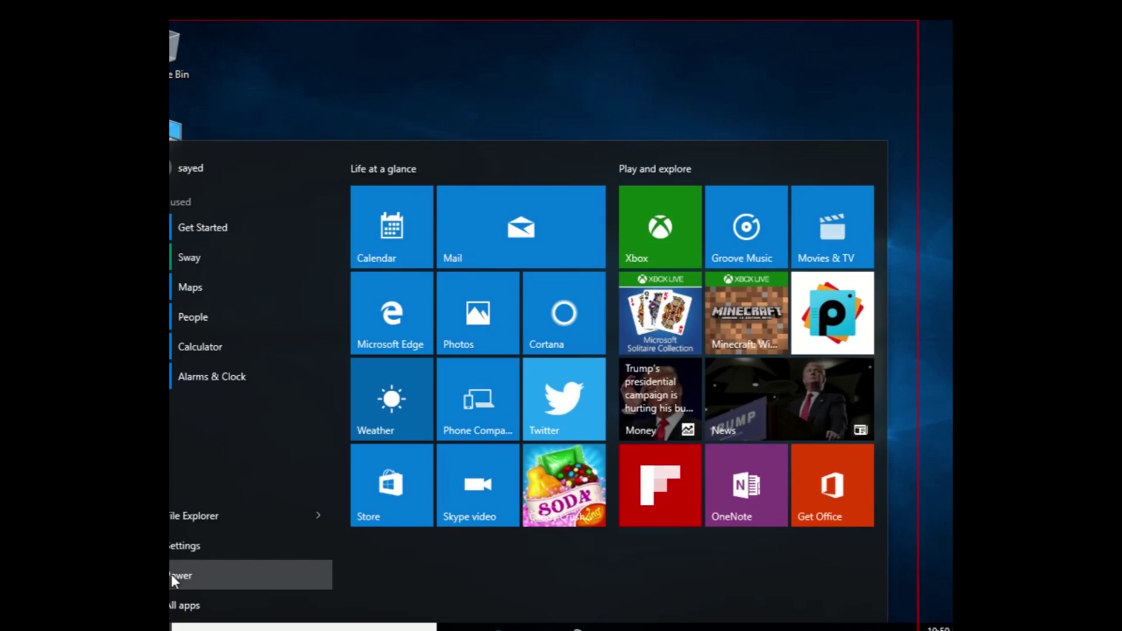
left_click(226, 565)
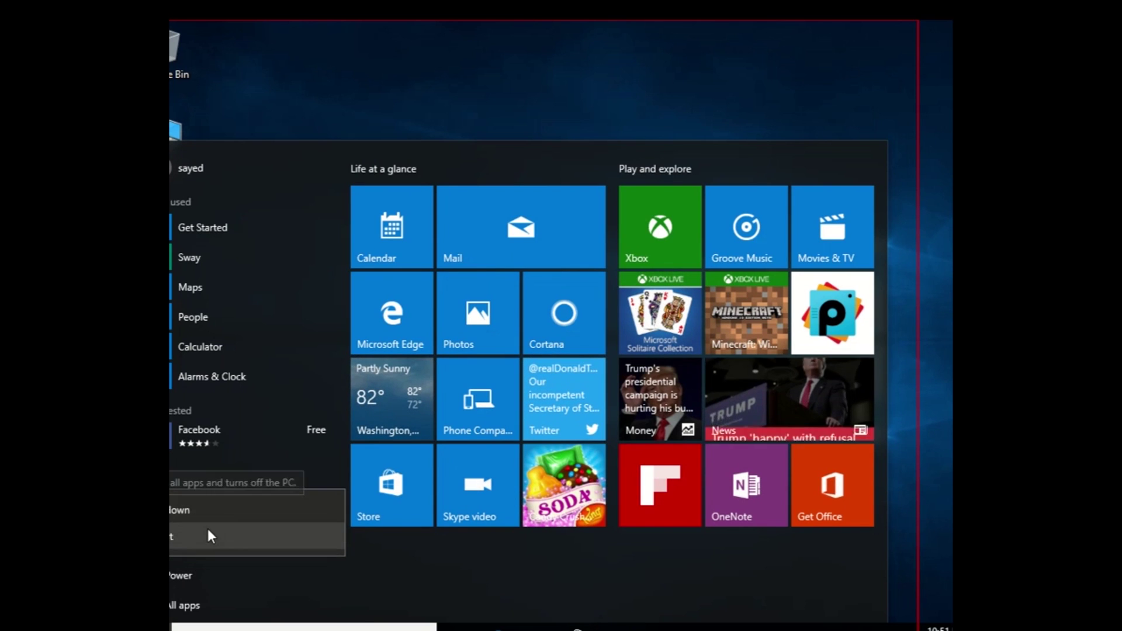
left_click(176, 510)
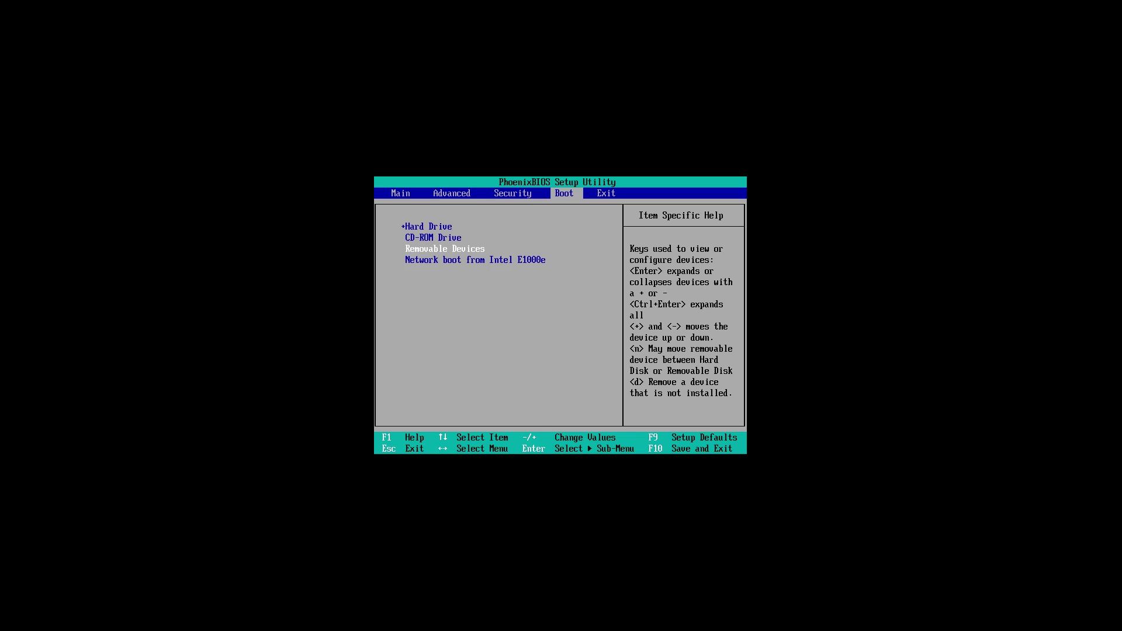
key("Down")
- Reorder the BIOS boot list: Removable Devices, CD-ROM Drive, then Hard Drive above Network boot
key("Up")
key("Up")
key("Up")
key("minus")
key("minus")
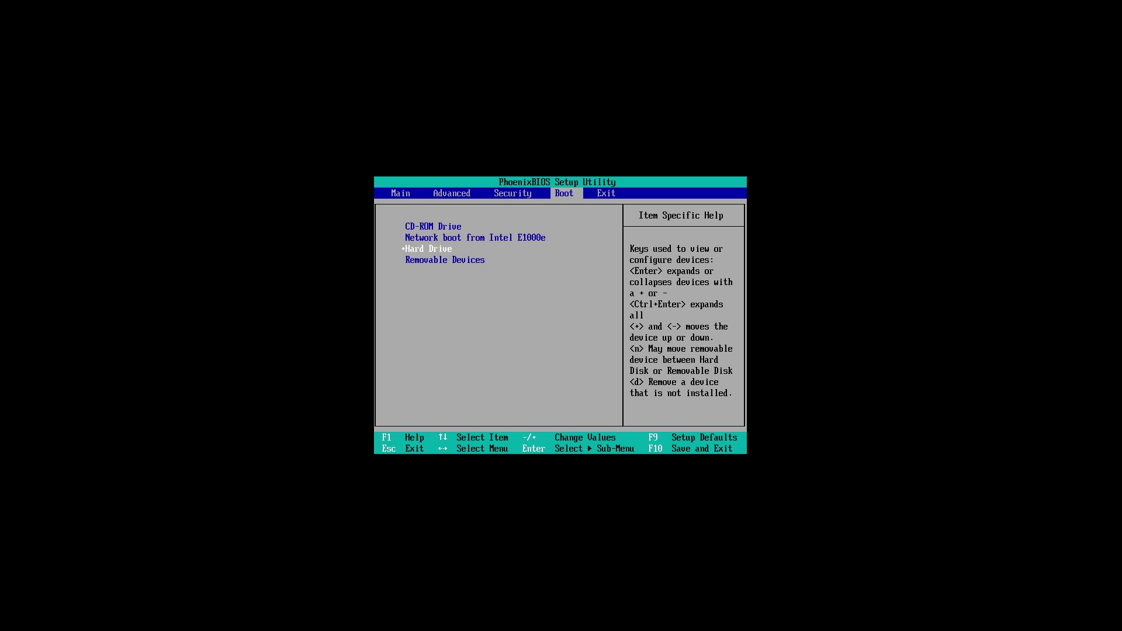
key("minus")
key("Up")
key("Up")
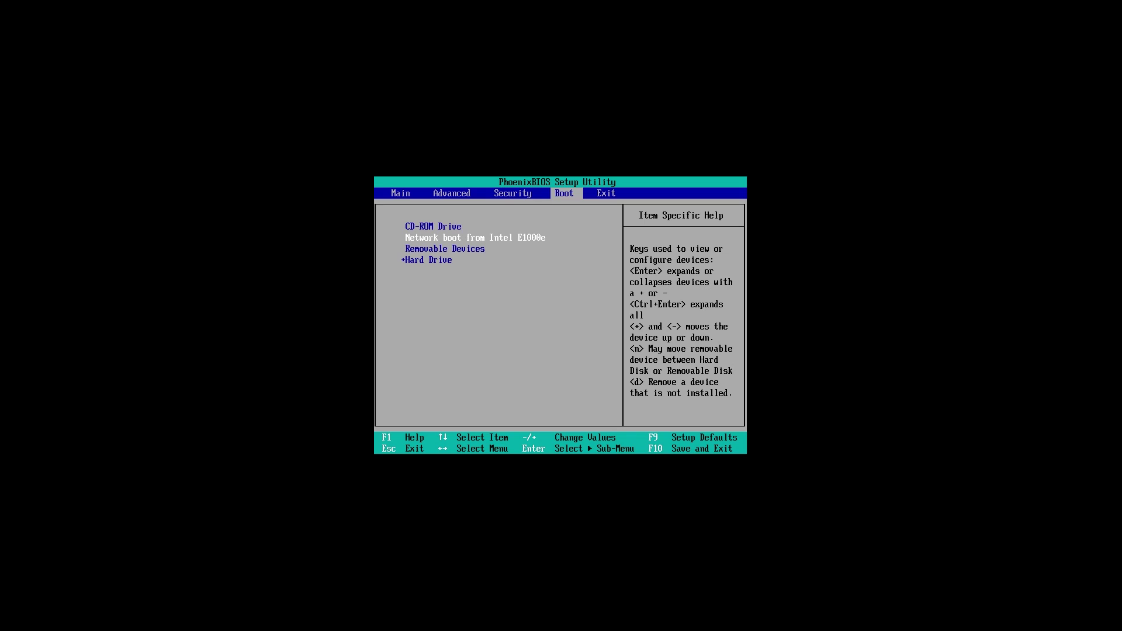
key("Up")
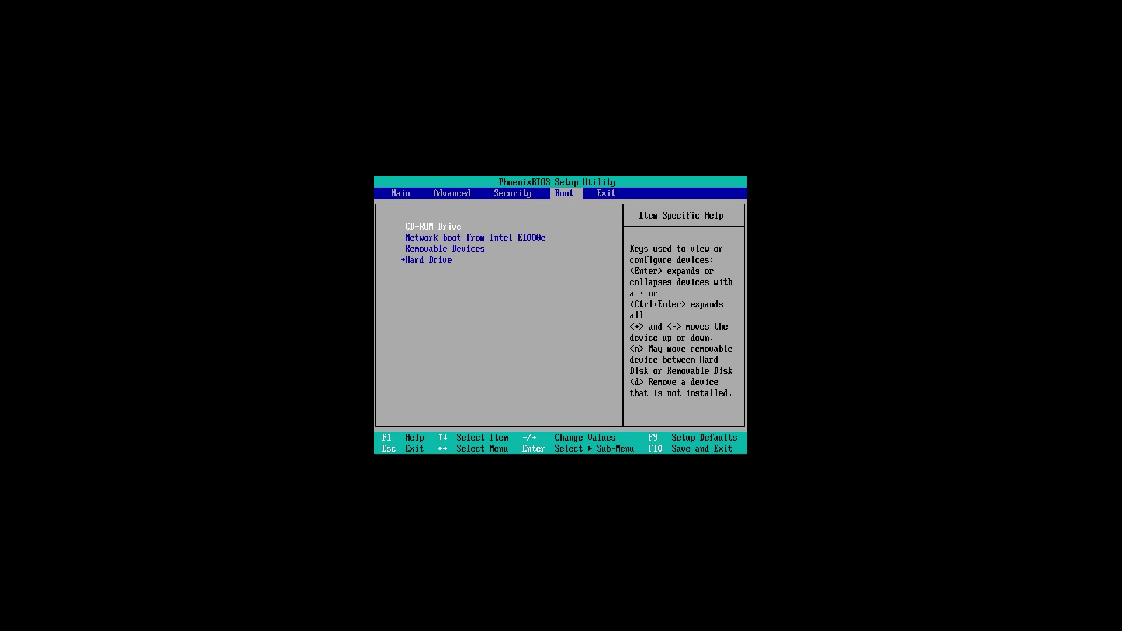
key("minus")
key("minus")
key("Up")
key("Up")
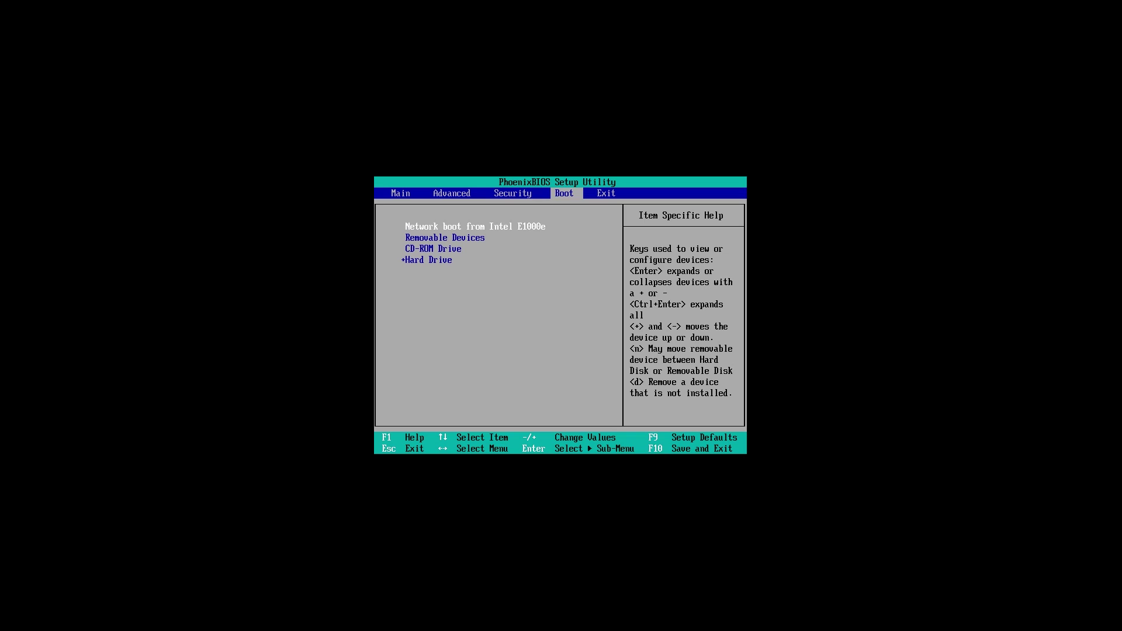
key("minus")
key("minus")
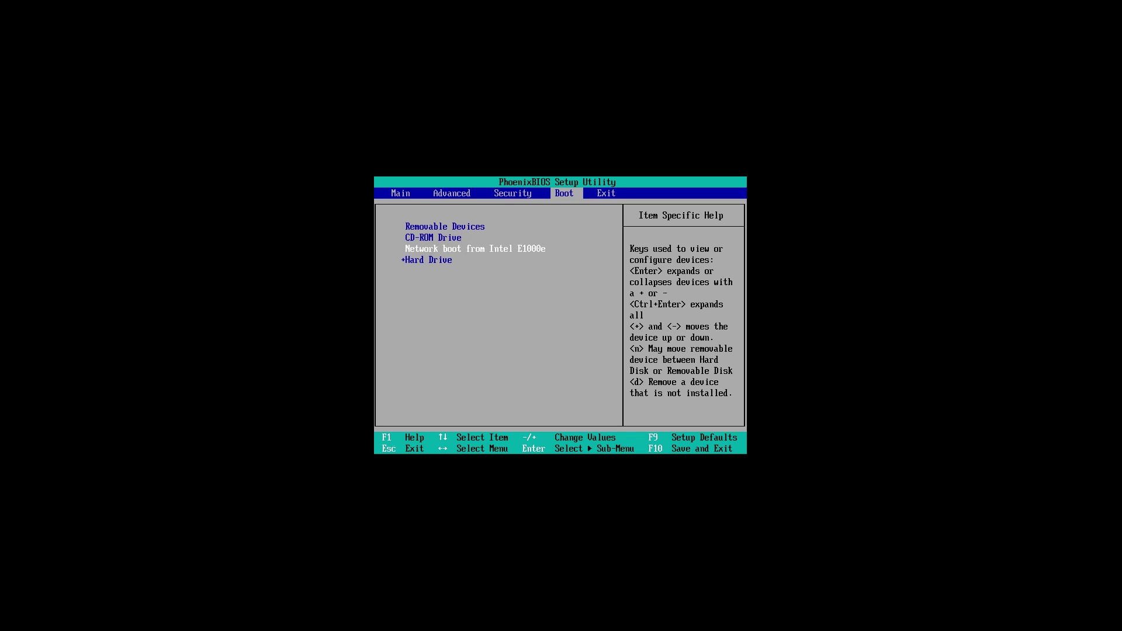
key("Up")
key("Up")
key("Down")
key("Up")
key("Down")
key("Down")
key("Down")
key("Up")
key("Up")
key("Up")
key("Down")
key("Down")
key("Down")
key("plus")
- Save the BIOS boot settings with F10 and restart the machine
key("F10")
key("space")
key("space")
key("Return")
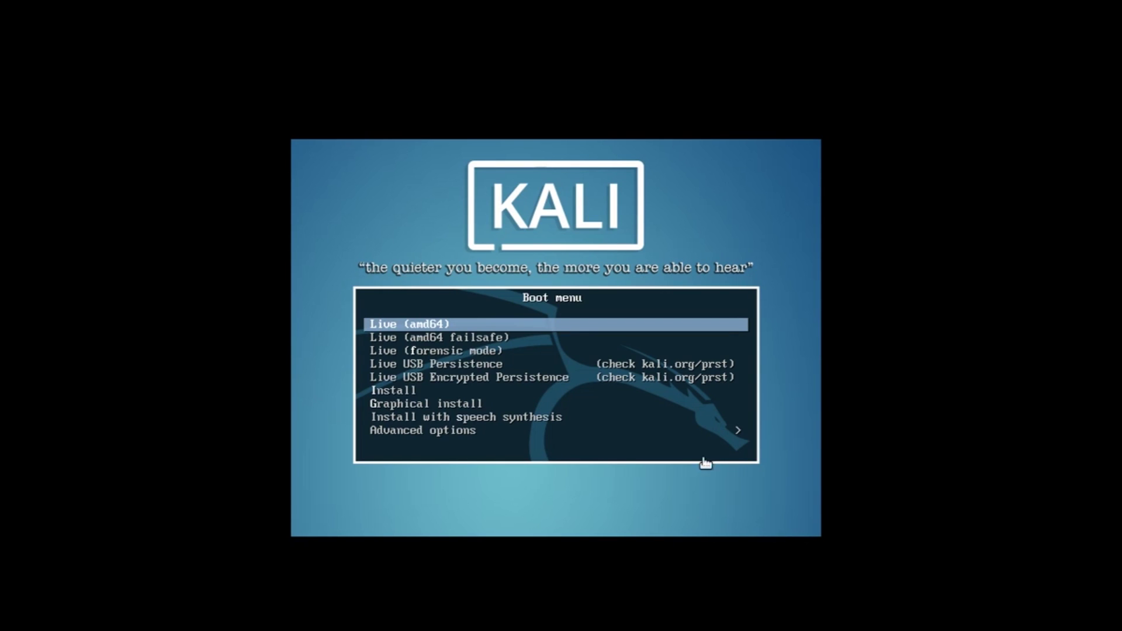
- Launch Graphical install and keep English, United States and the American English keymap
key("Down")
key("Down")
key("Down")
key("Down")
key("Down")
key("Down")
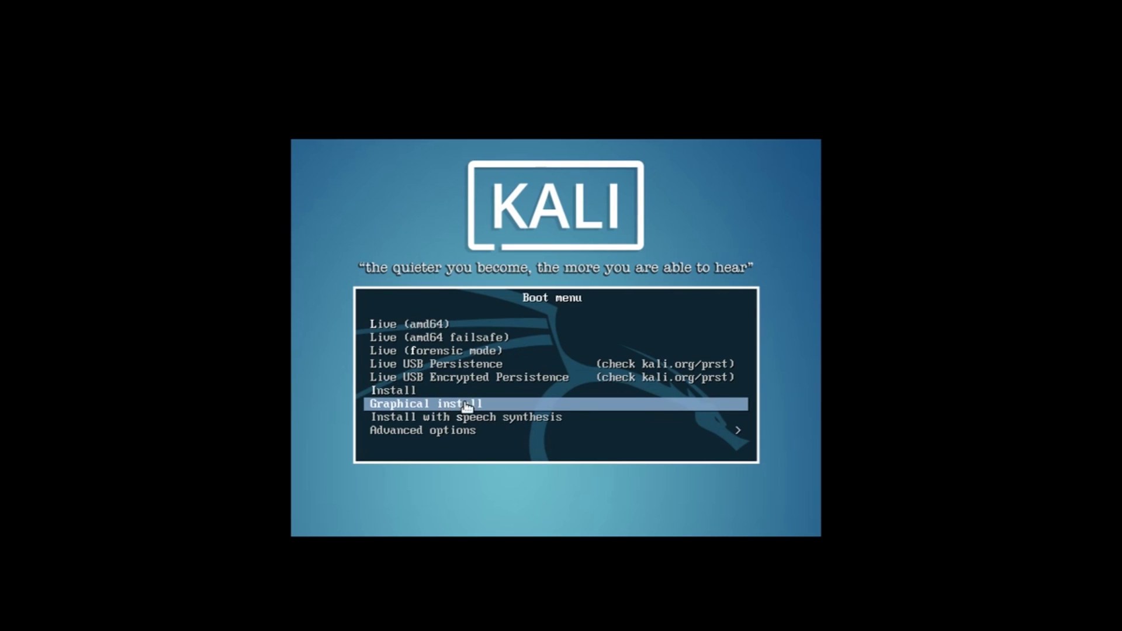
key("Return")
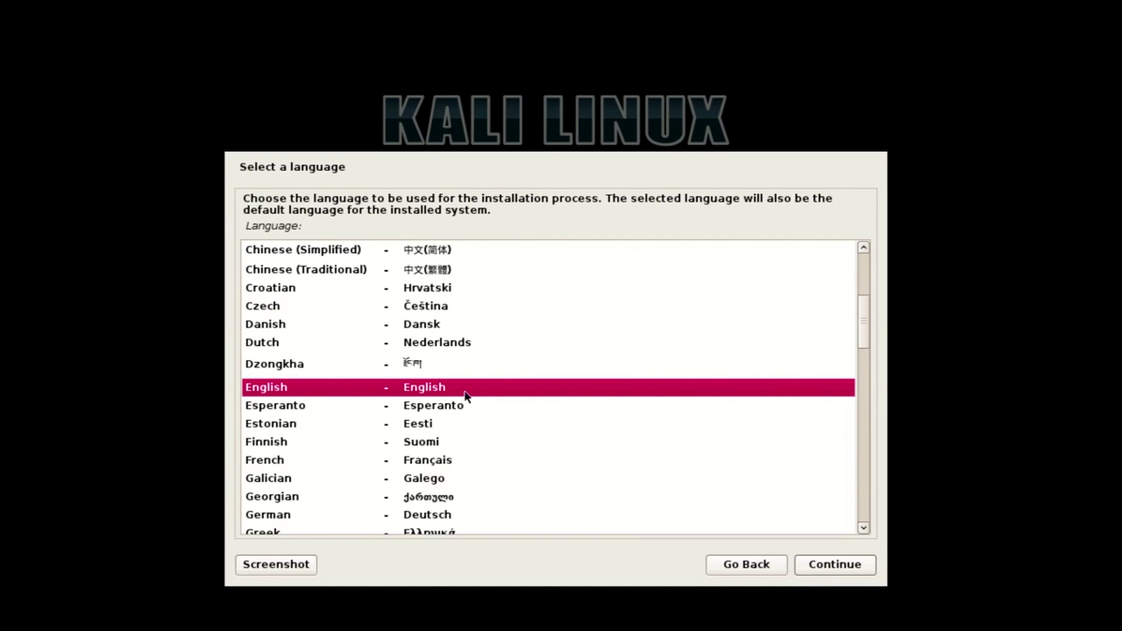
left_click(831, 567)
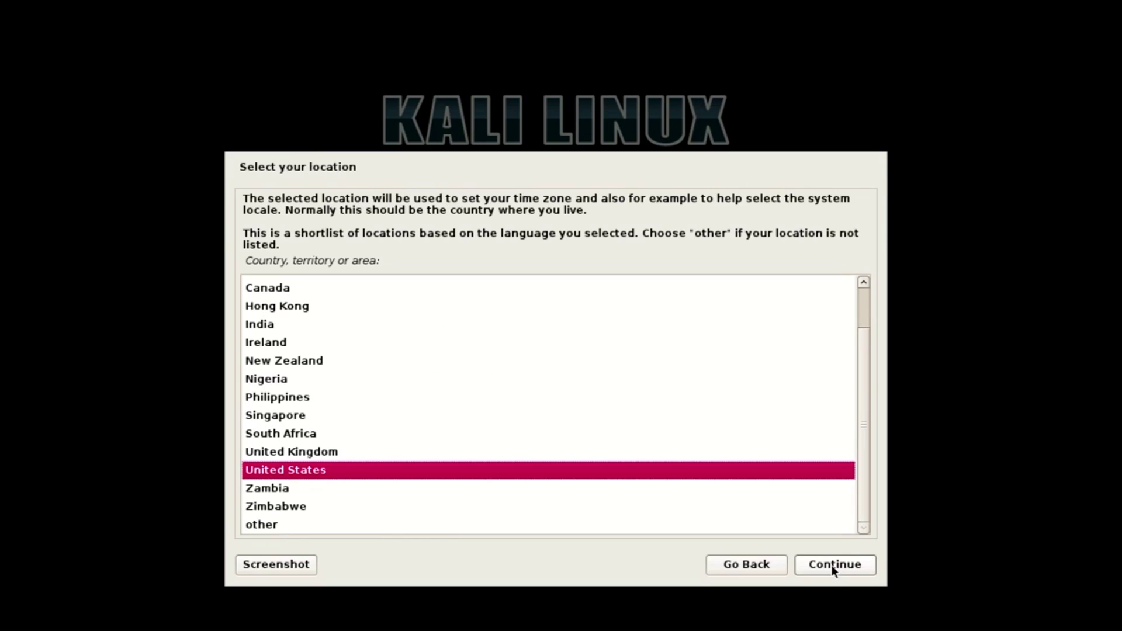
left_click(831, 566)
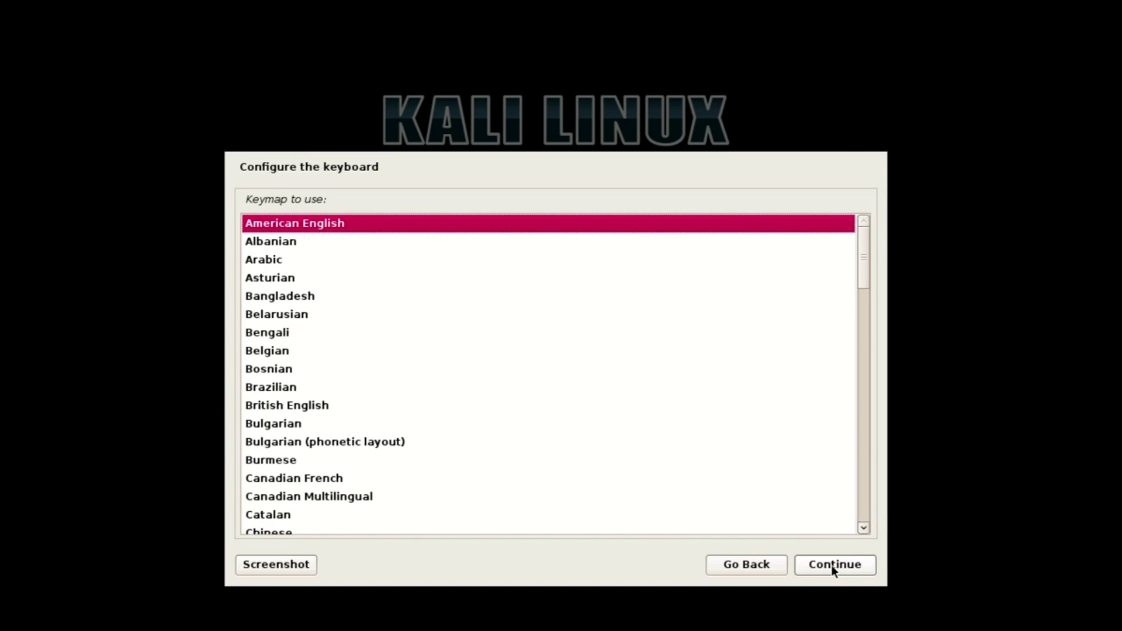
left_click(831, 566)
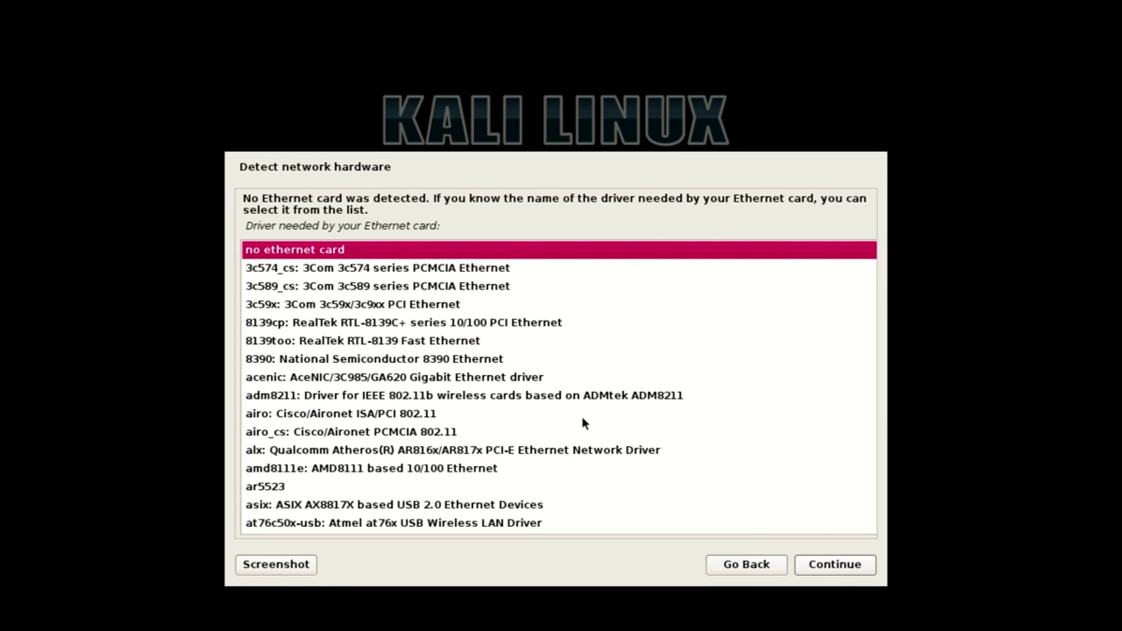
- Skip the ethernet driver and keep the default hostname kali
left_click(858, 568)
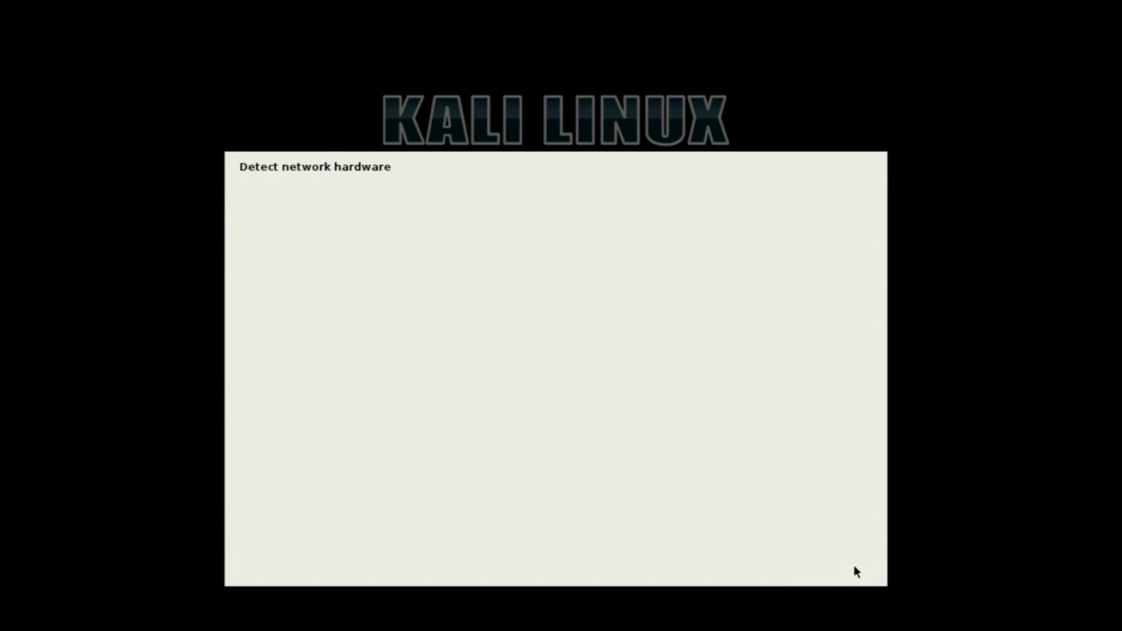
left_click(839, 560)
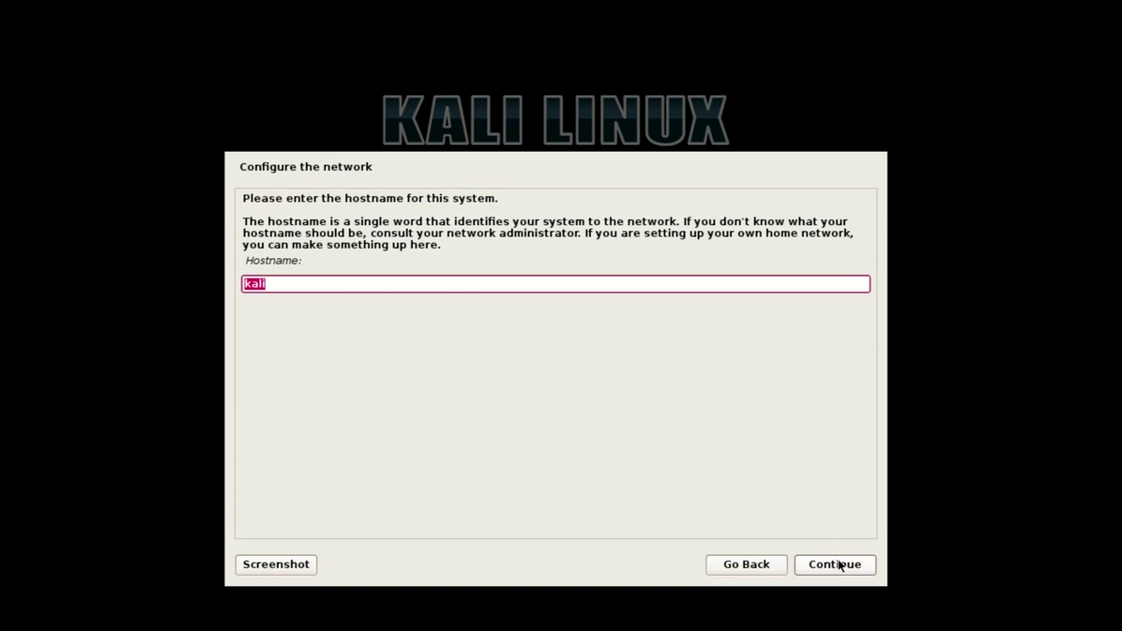
left_click(838, 564)
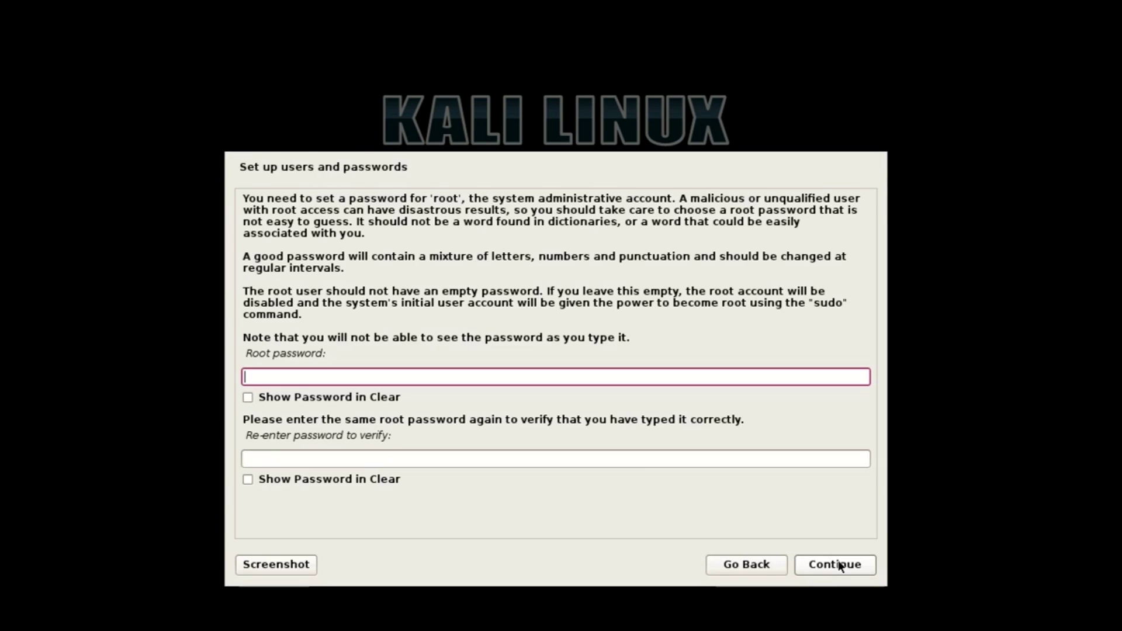
- Set the root password, entering it twice to verify
type("********")
key("Tab")
type("********")
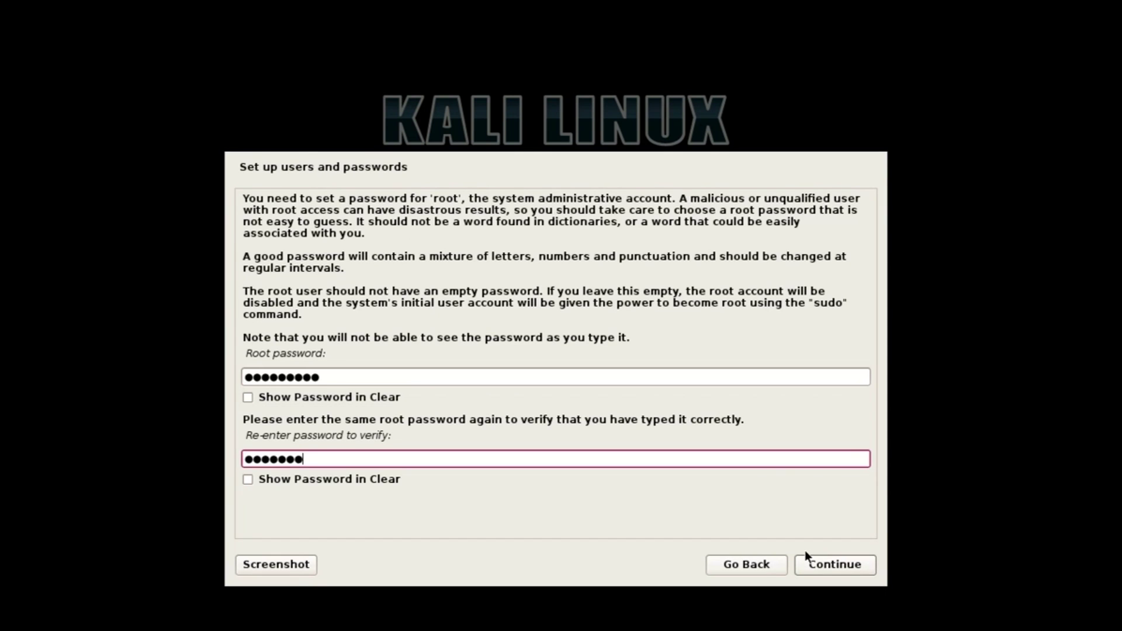
key("Return")
left_click(840, 560)
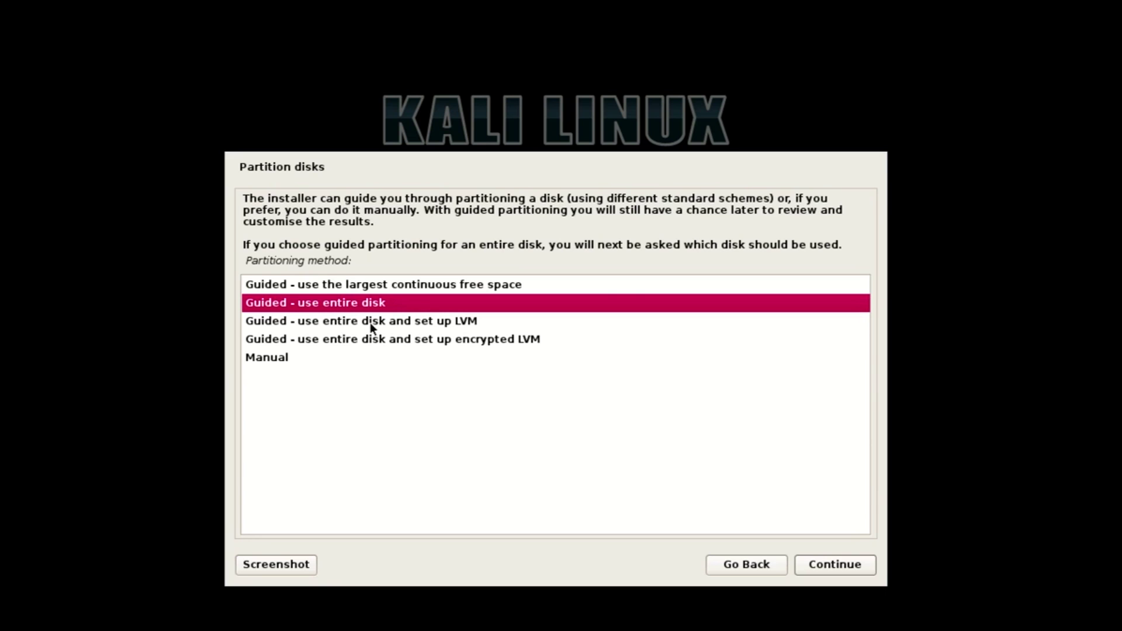
- Use manual partitioning to auto-partition the 26.7 GB free space, all files in one partition
left_click(271, 357)
double_click(323, 358)
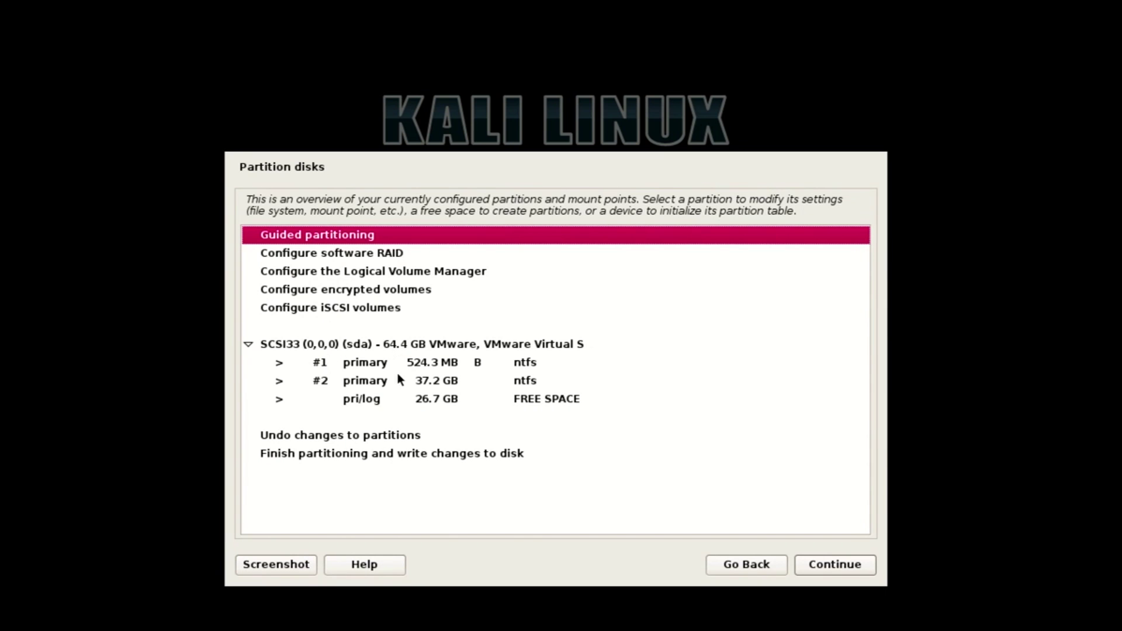
left_click(458, 360)
left_click(455, 402)
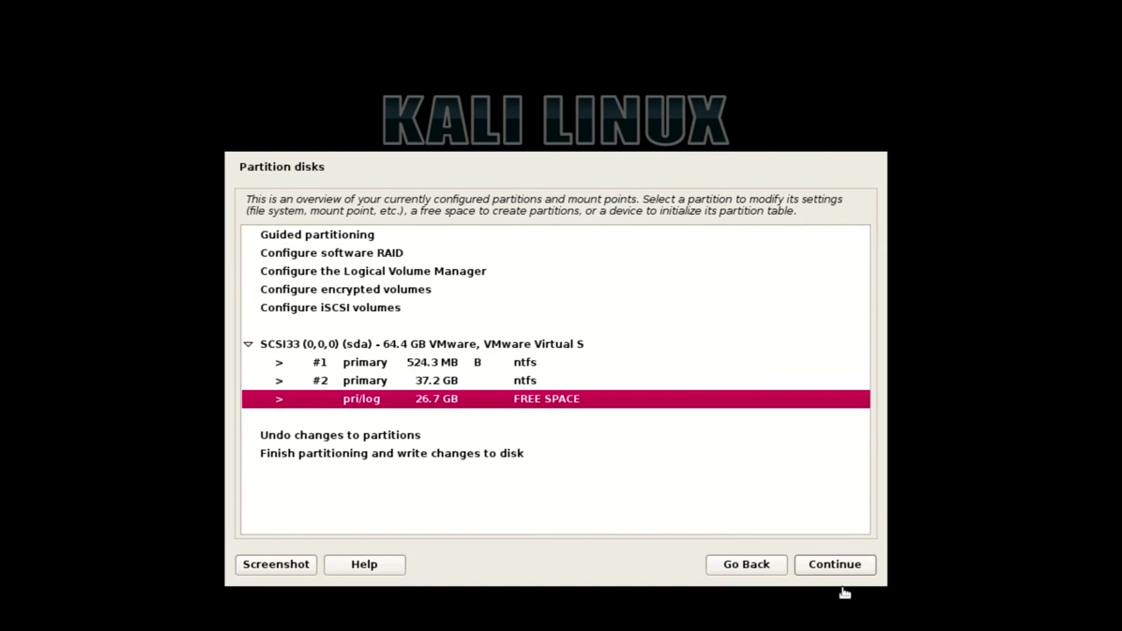
left_click(836, 564)
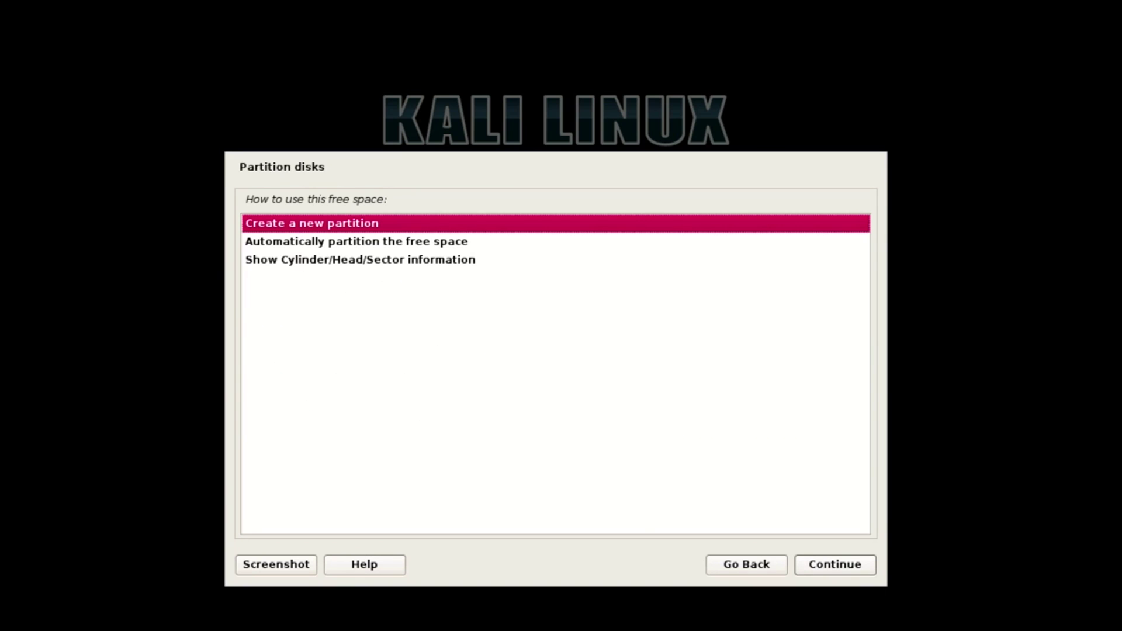
left_click(332, 242)
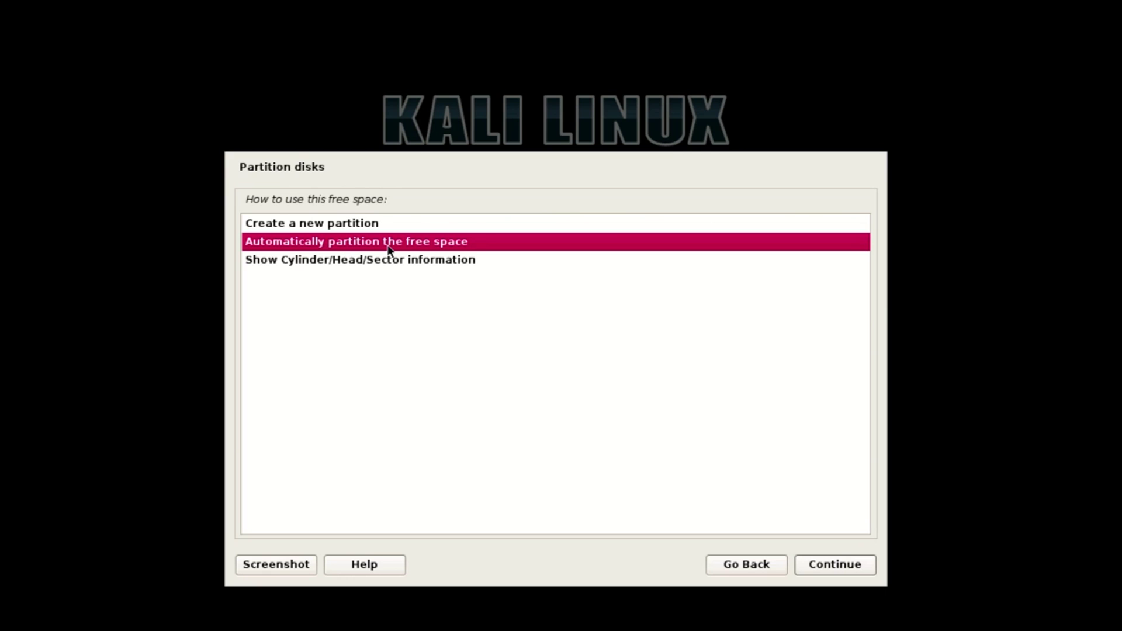
left_click(805, 564)
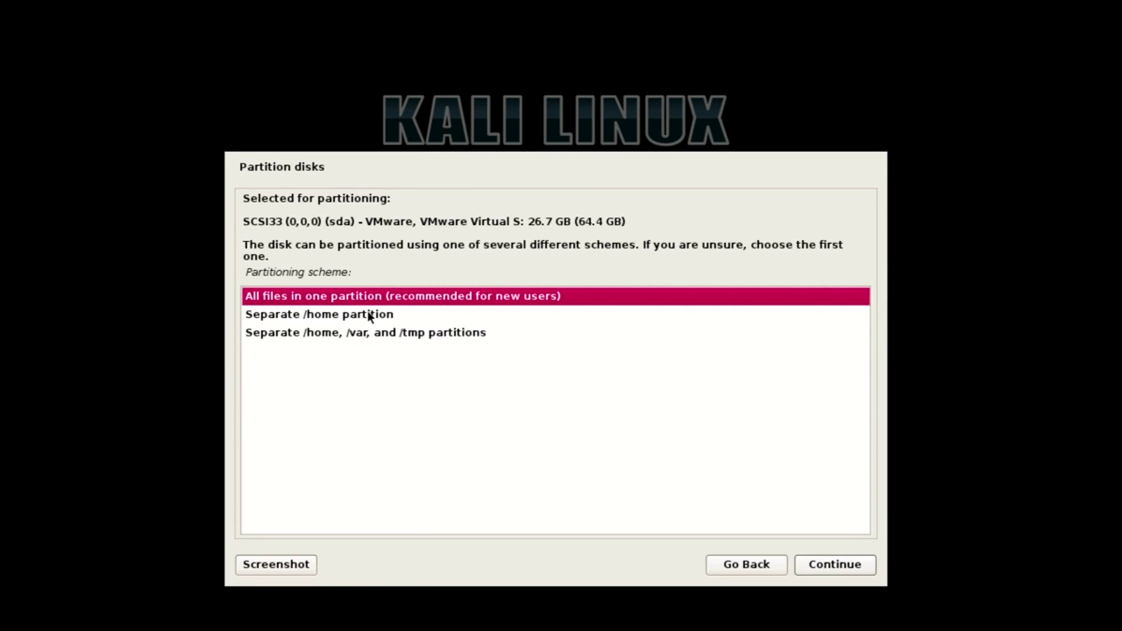
left_click(815, 564)
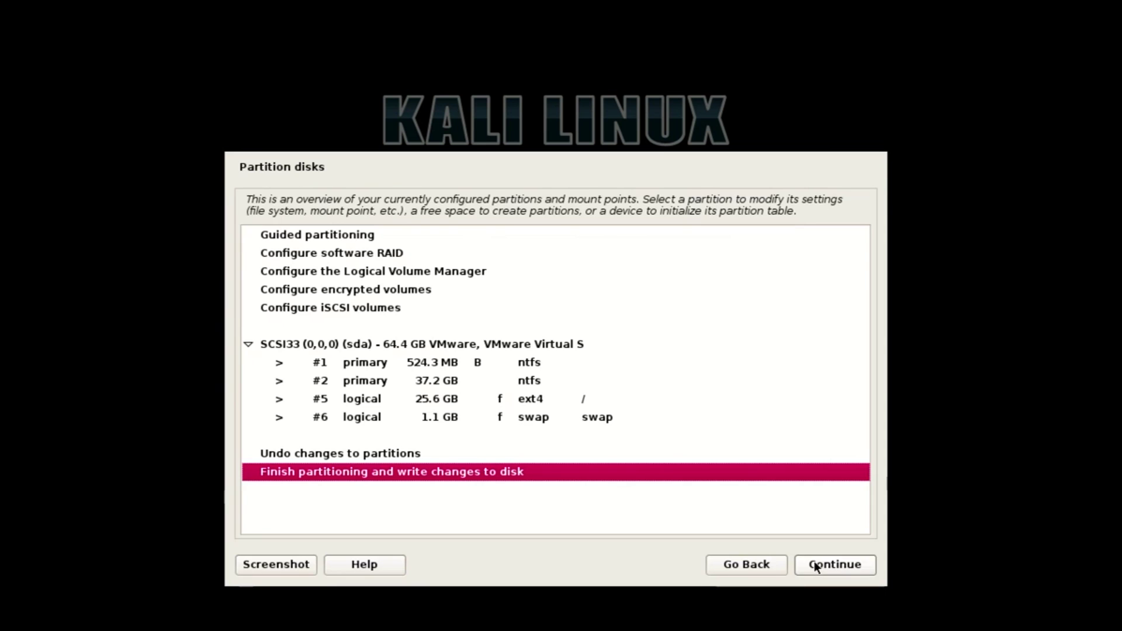
- Review the new #5 ext4 and #6 swap partitions, then write the changes to disk
left_click(451, 419)
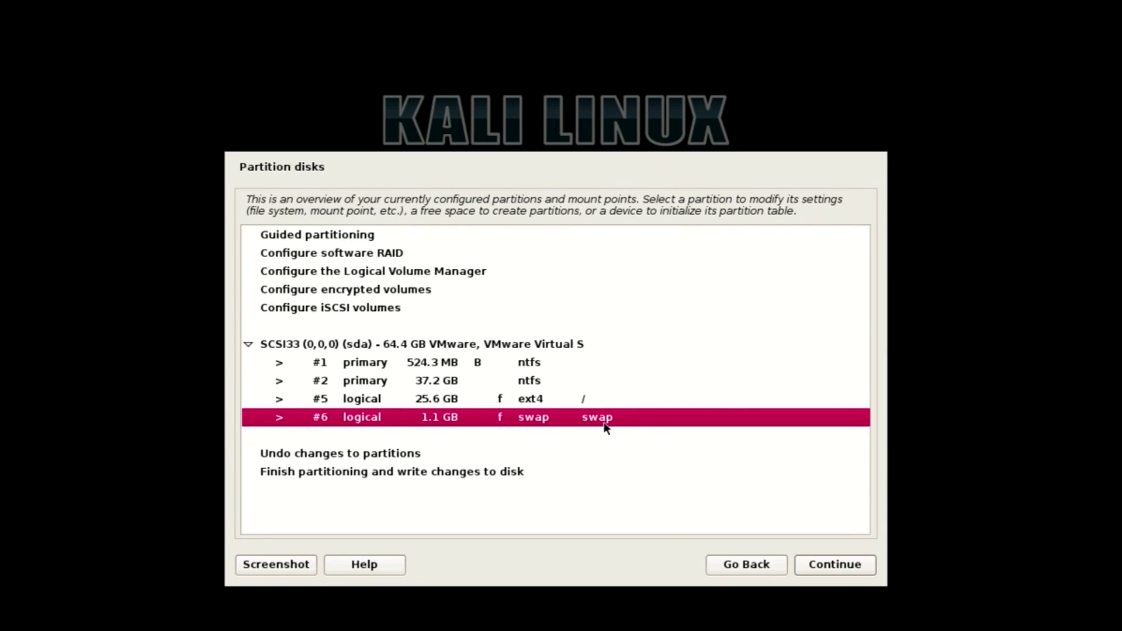
left_click(443, 399)
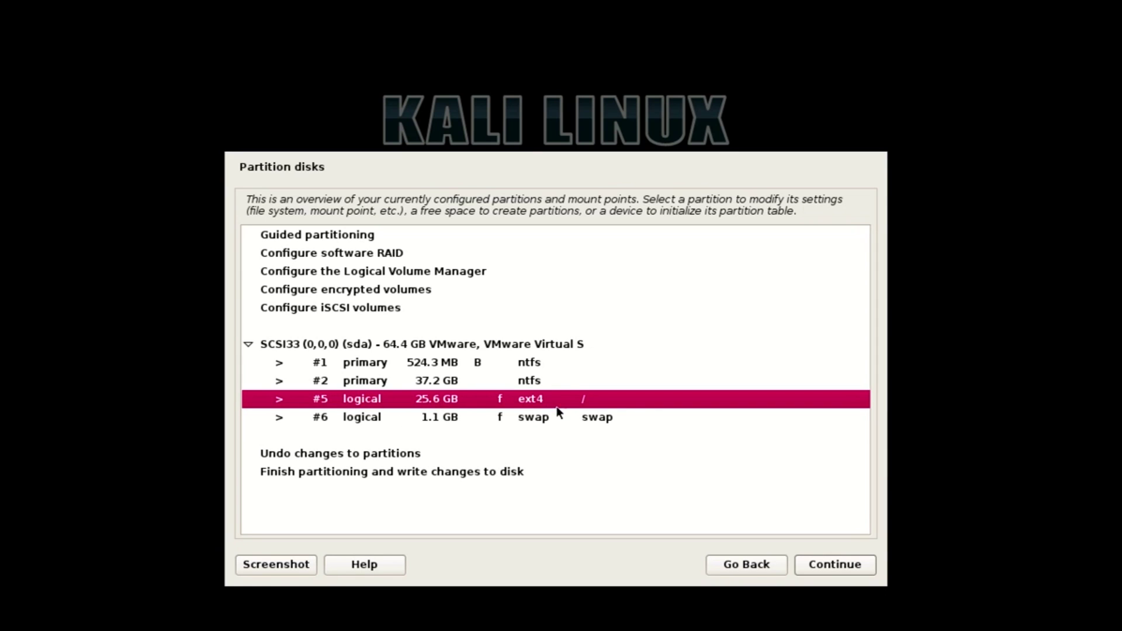
double_click(465, 403)
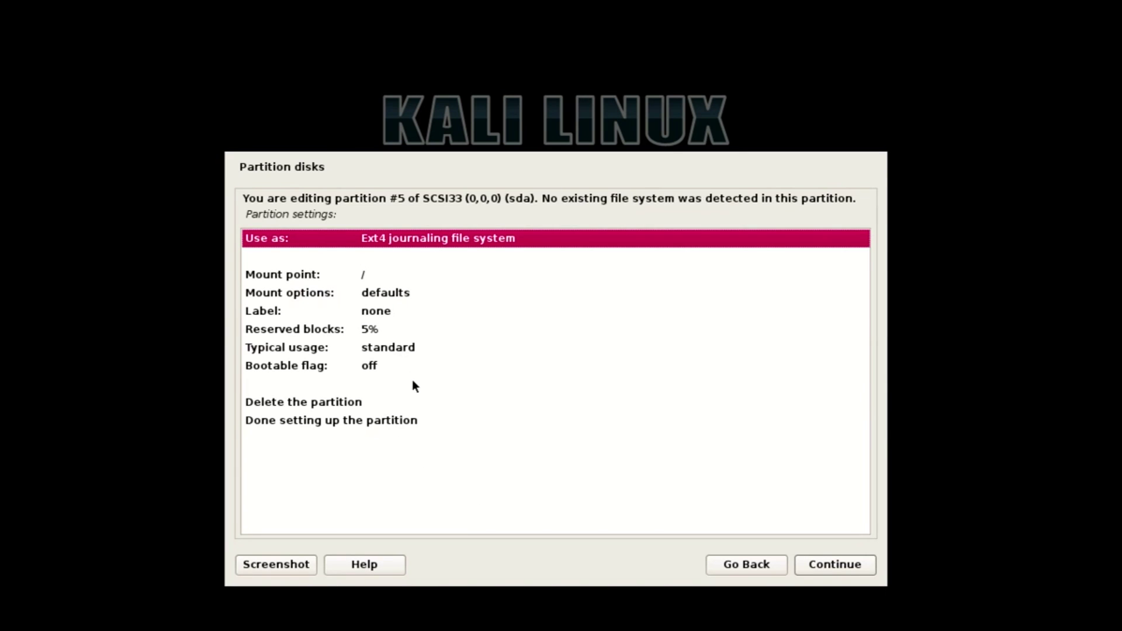
left_click(747, 570)
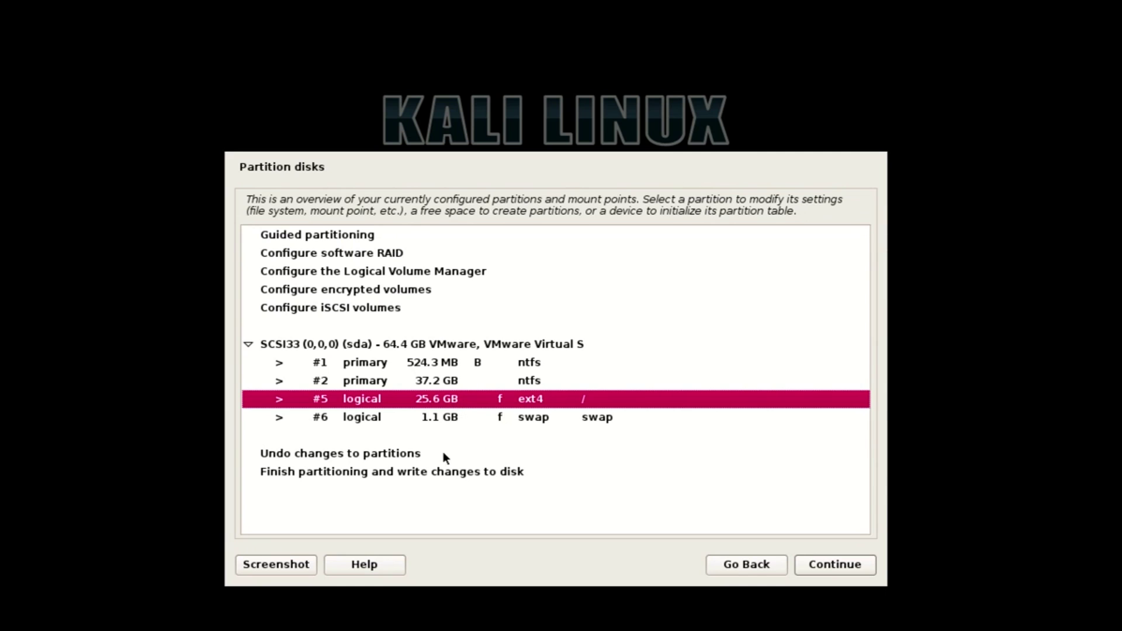
left_click(390, 472)
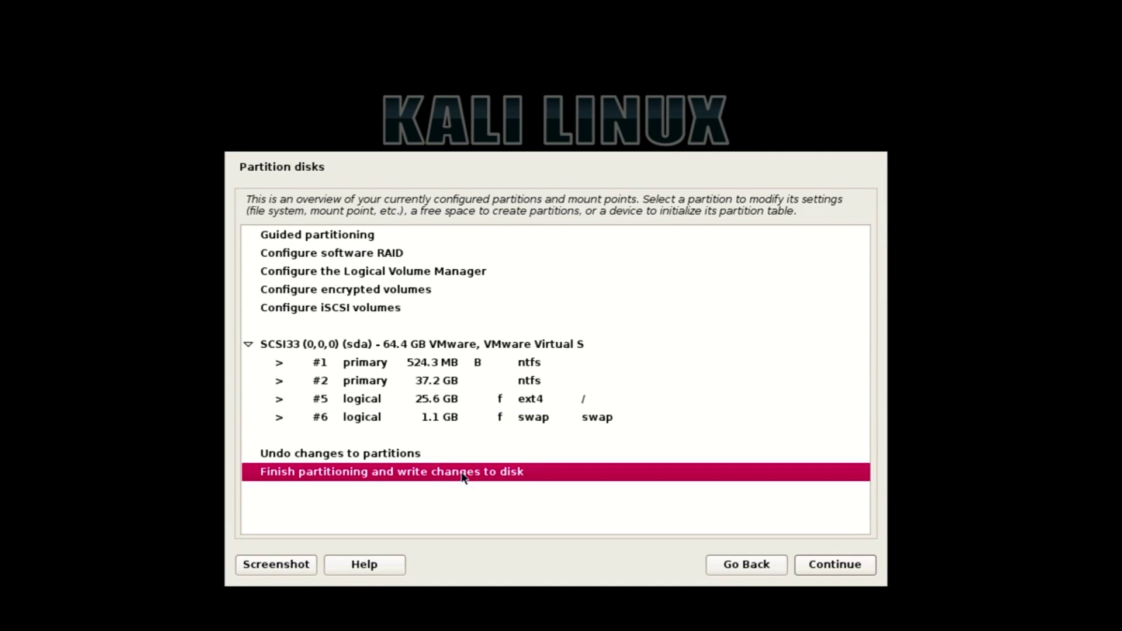
left_click(817, 565)
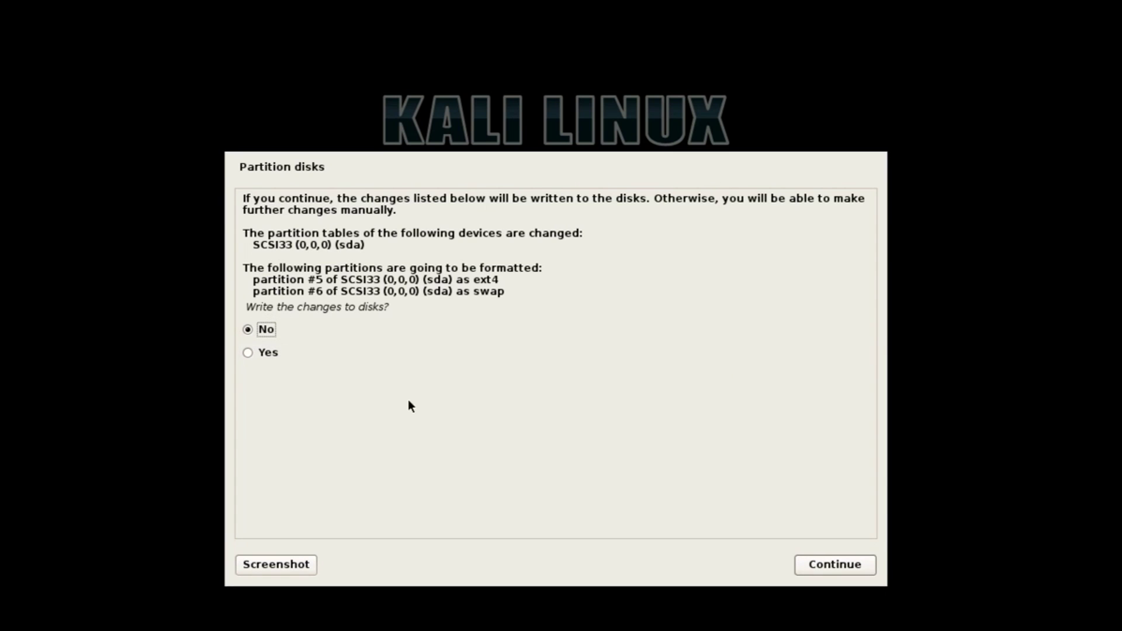
left_click(300, 356)
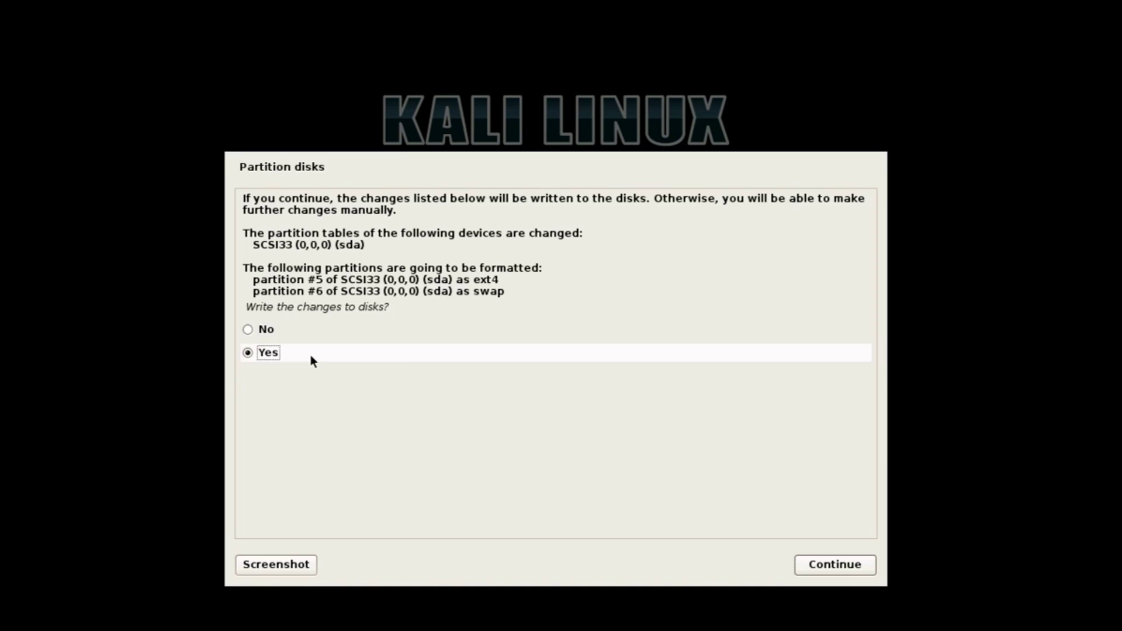
left_click(848, 568)
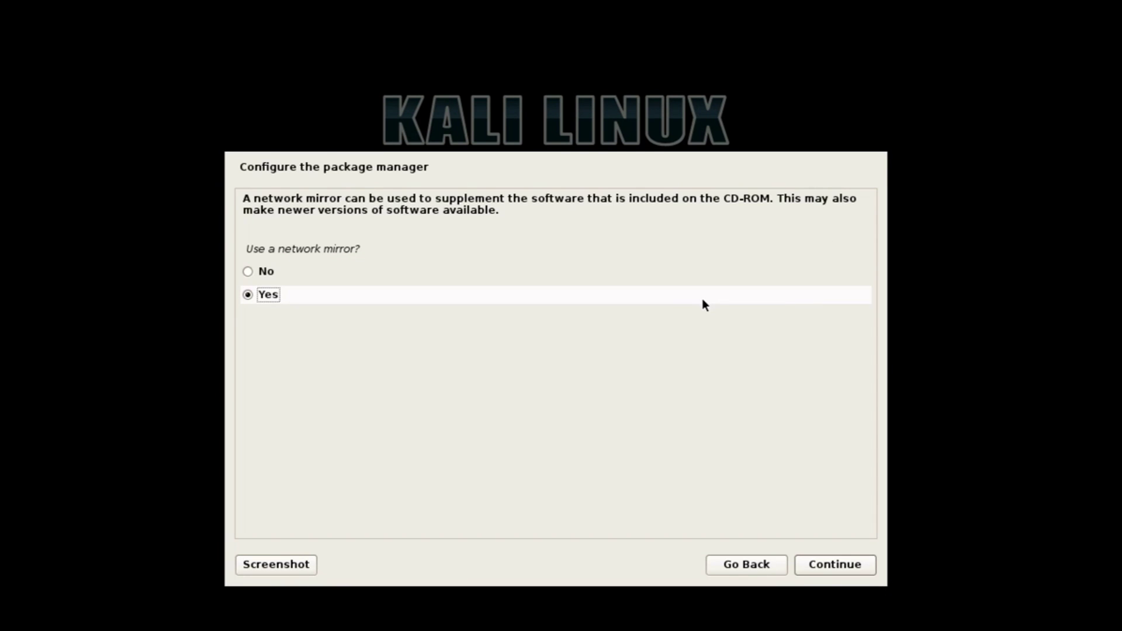
- Use a network mirror: United States, ftp.us.debian.org, with no proxy
left_click(851, 573)
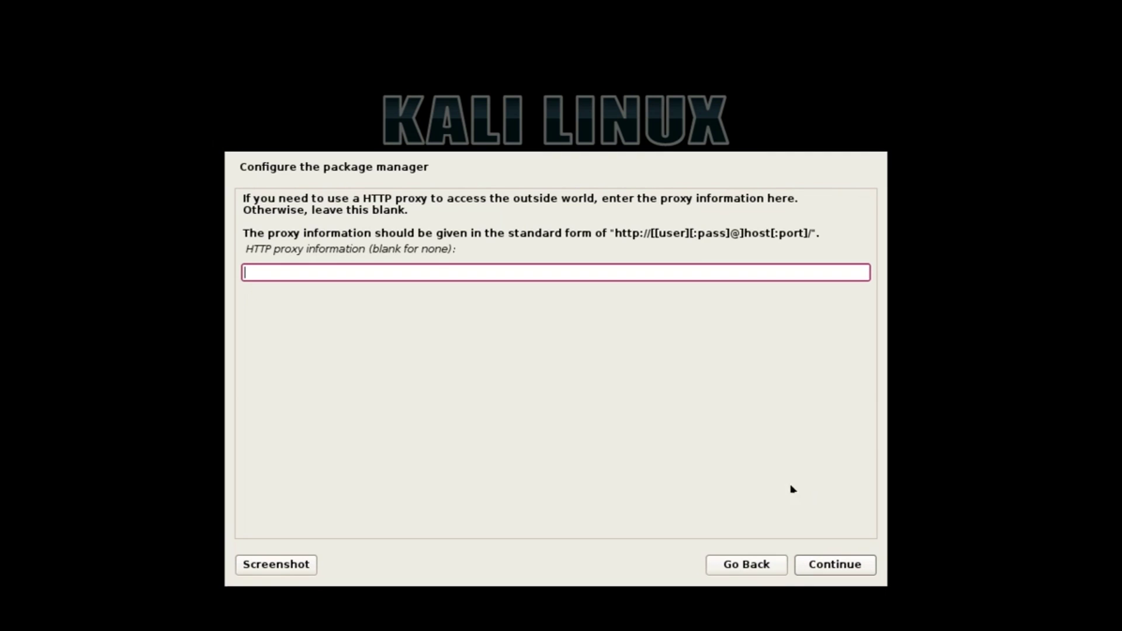
left_click(833, 555)
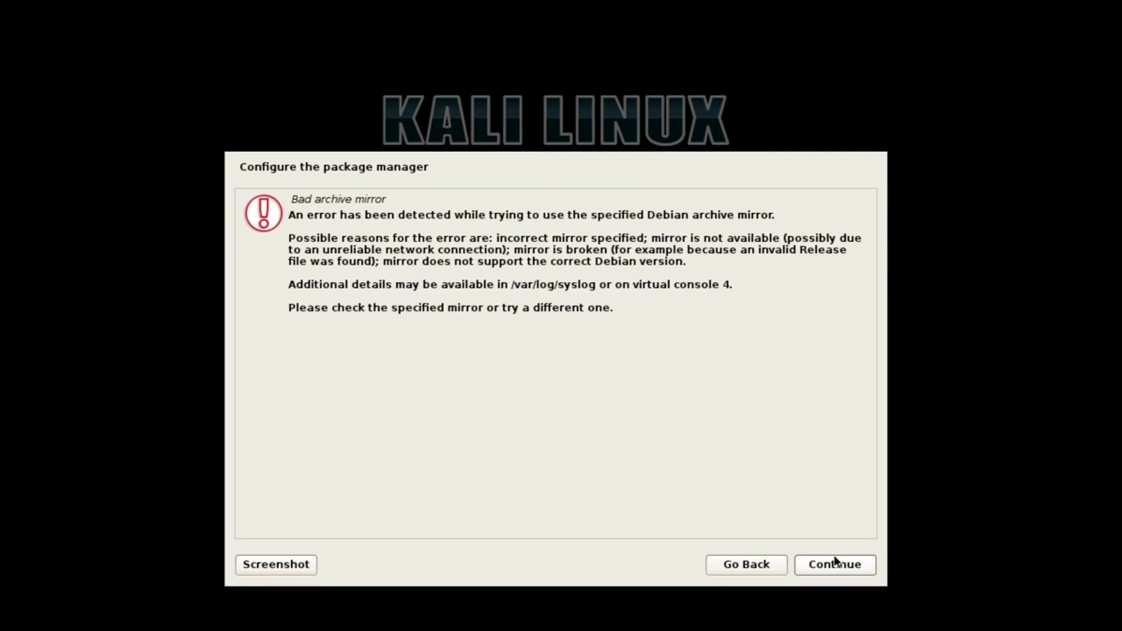
left_click(834, 561)
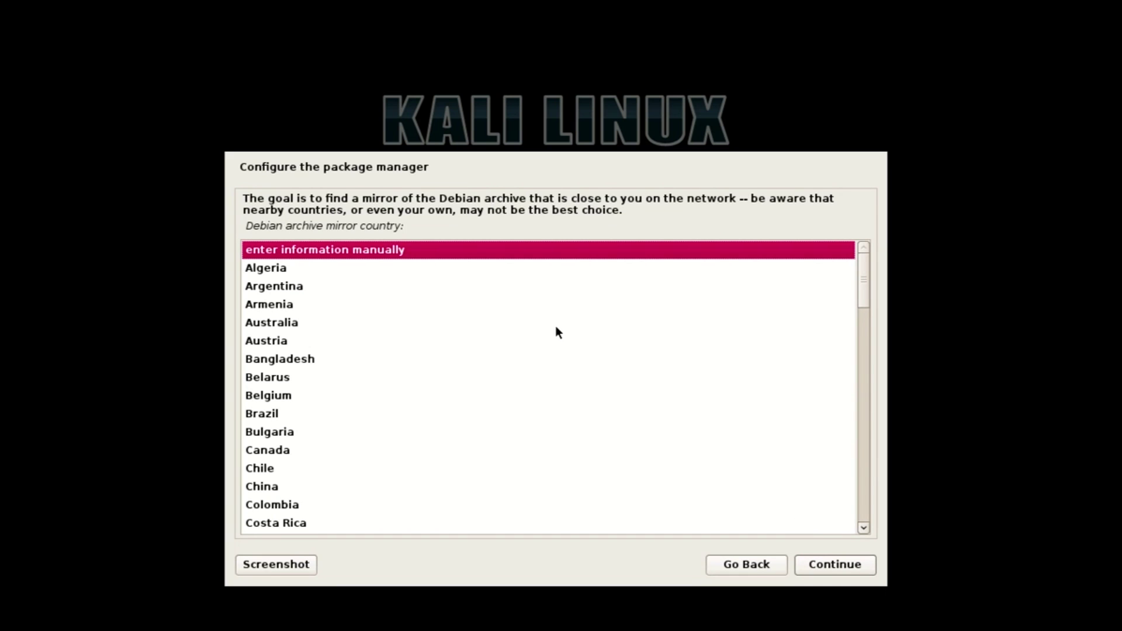
scroll(555, 362, "down", 8)
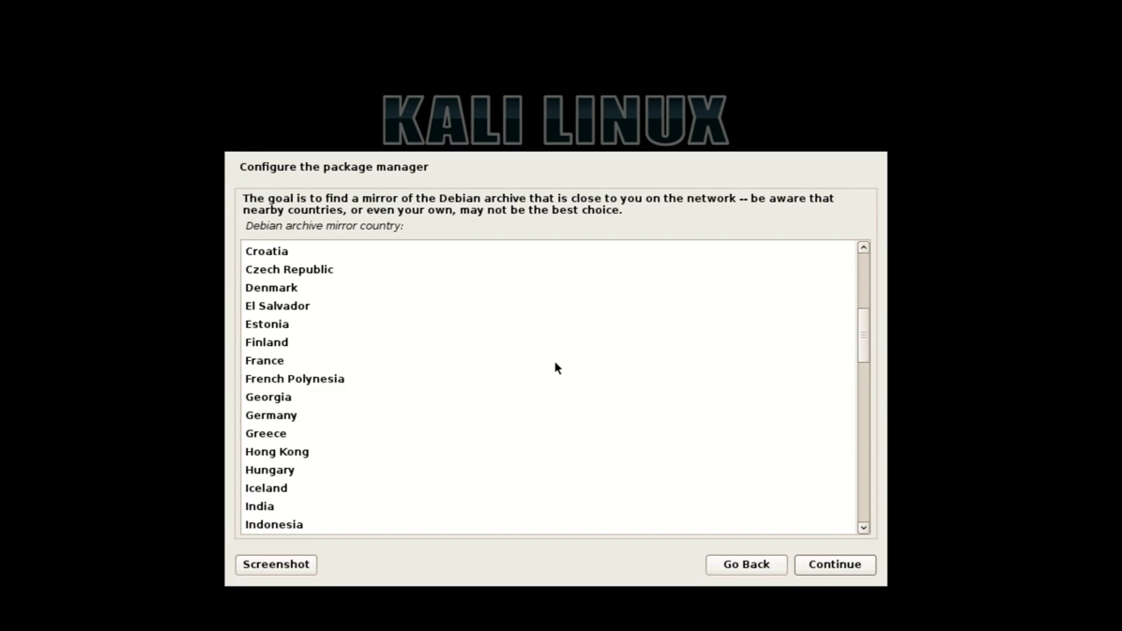
scroll(555, 363, "down", 12)
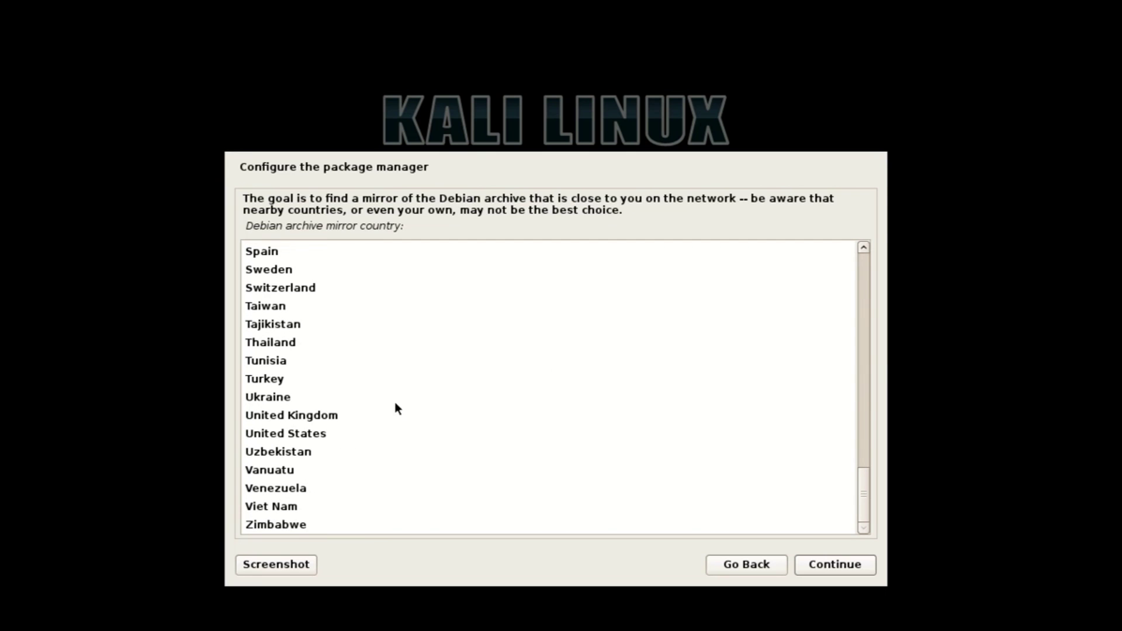
left_click(360, 436)
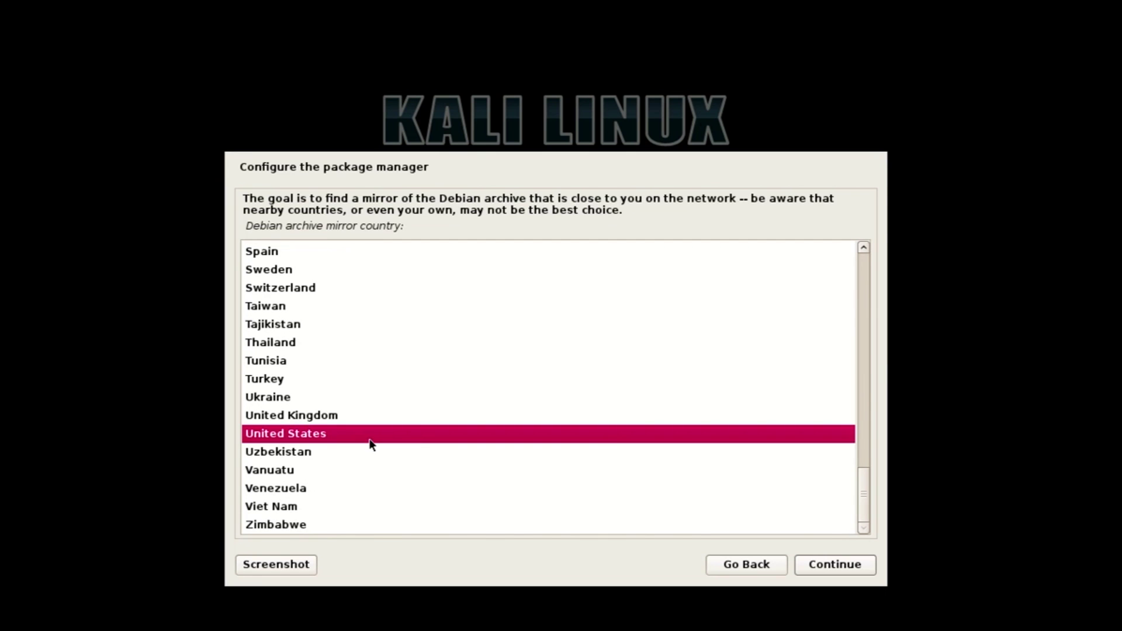
left_click(824, 570)
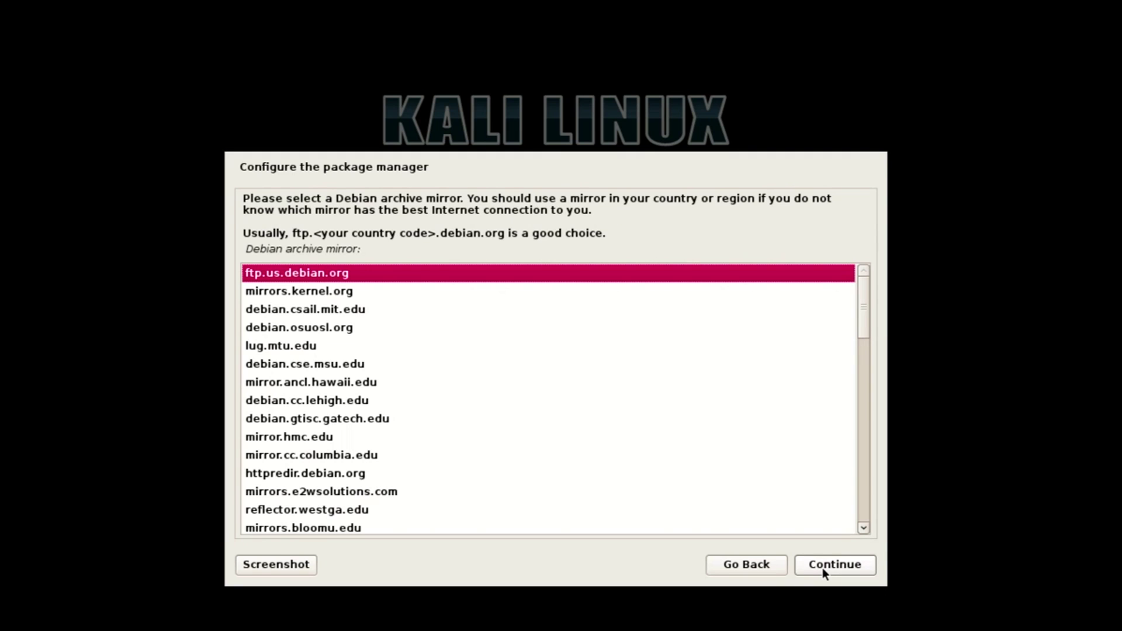
left_click(823, 569)
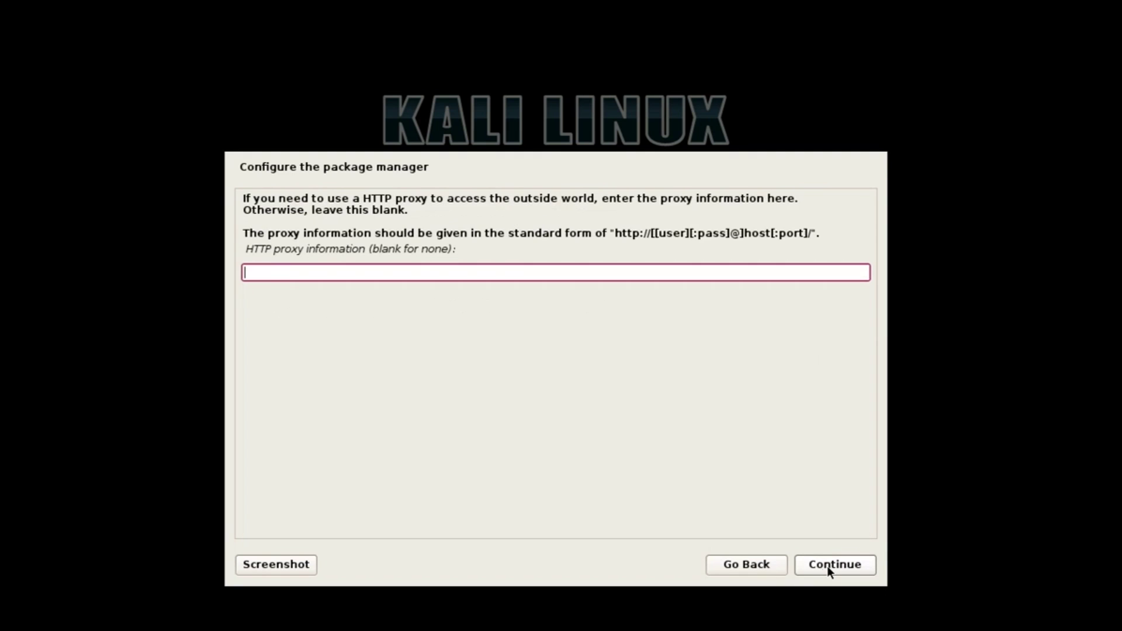
left_click(858, 568)
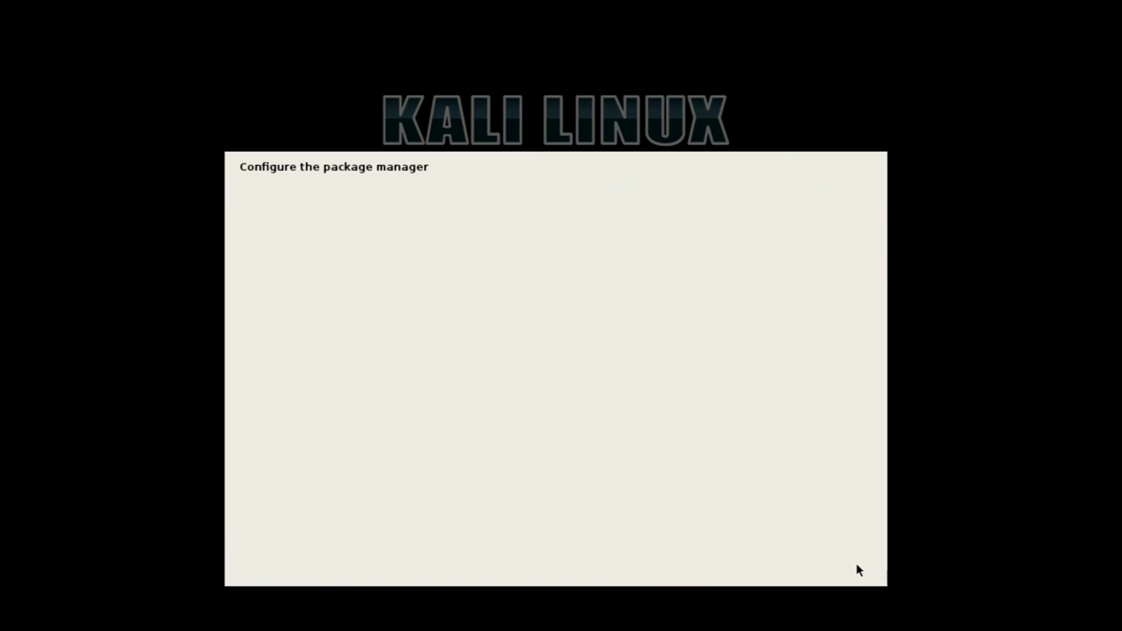
- After the mirror error, go back and continue without a network mirror
left_click(754, 563)
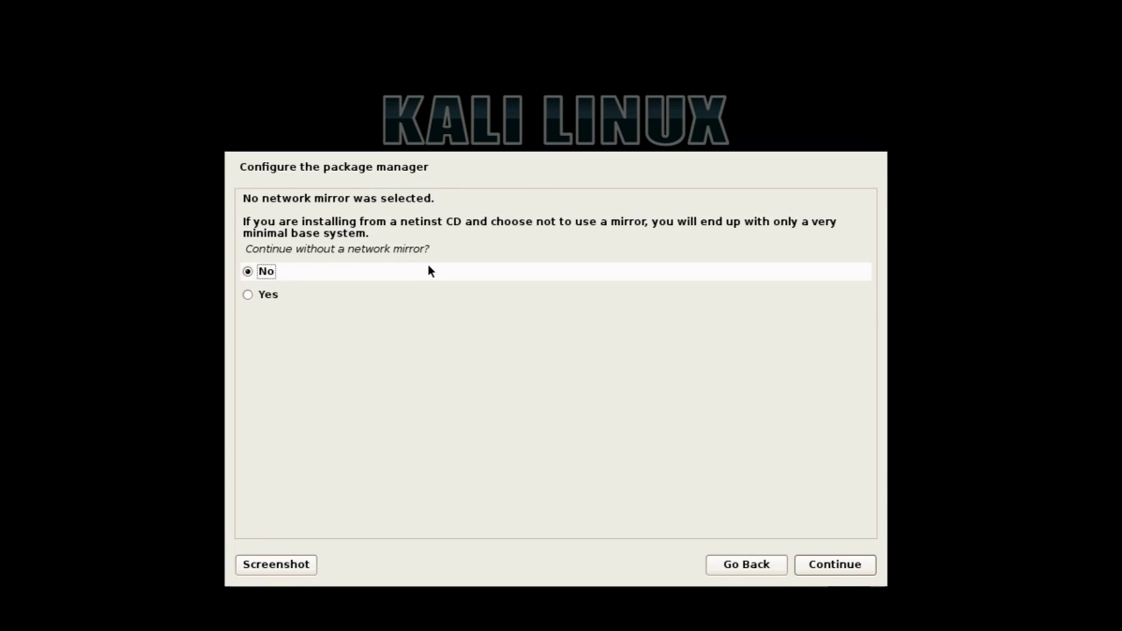
left_click(364, 295)
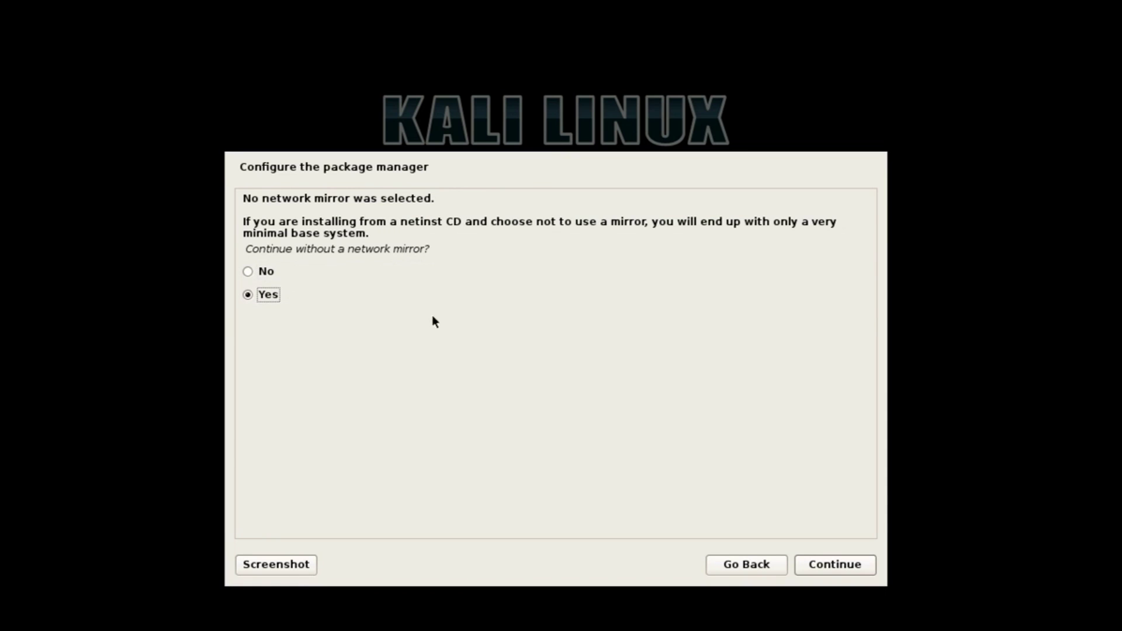
left_click(818, 564)
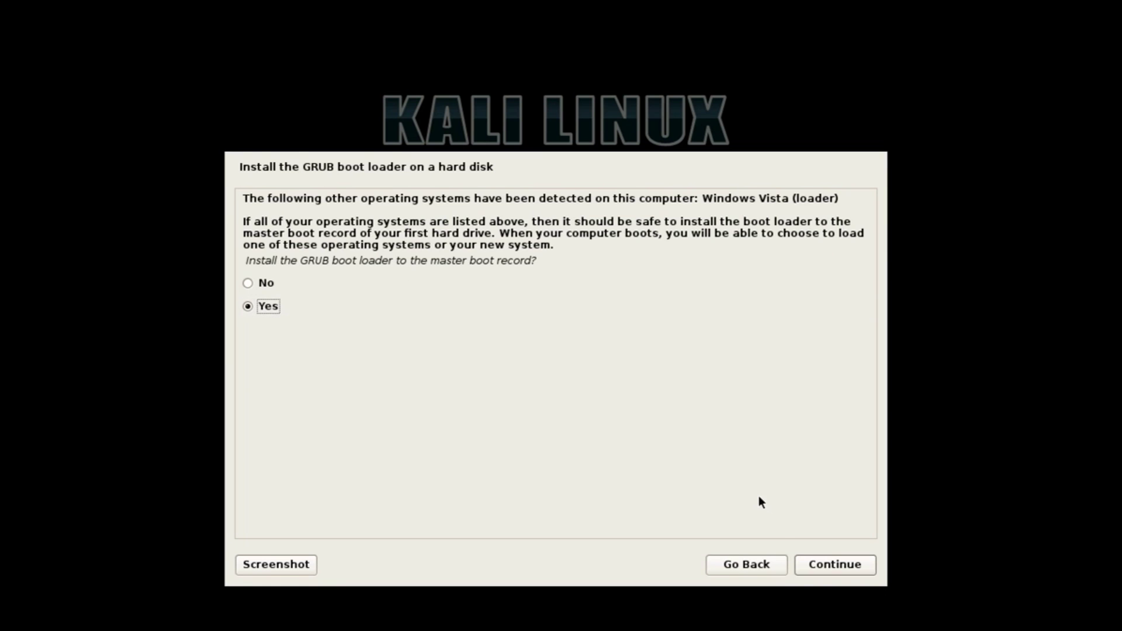
- Install GRUB to the master boot record on /dev/sda and finish the installation
left_click(848, 568)
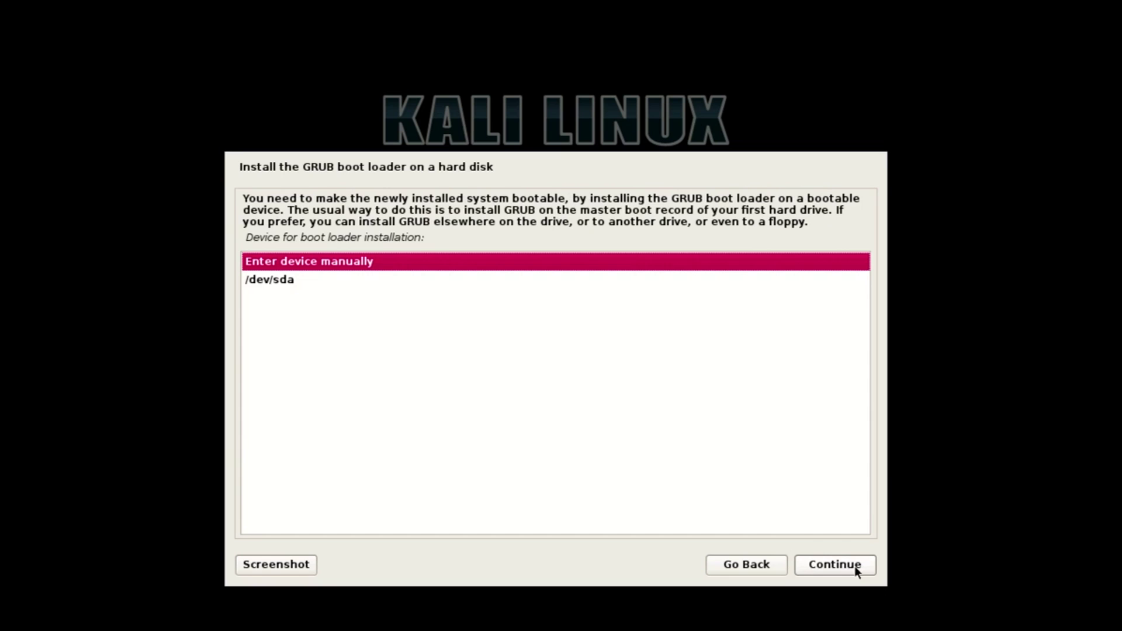
left_click(358, 283)
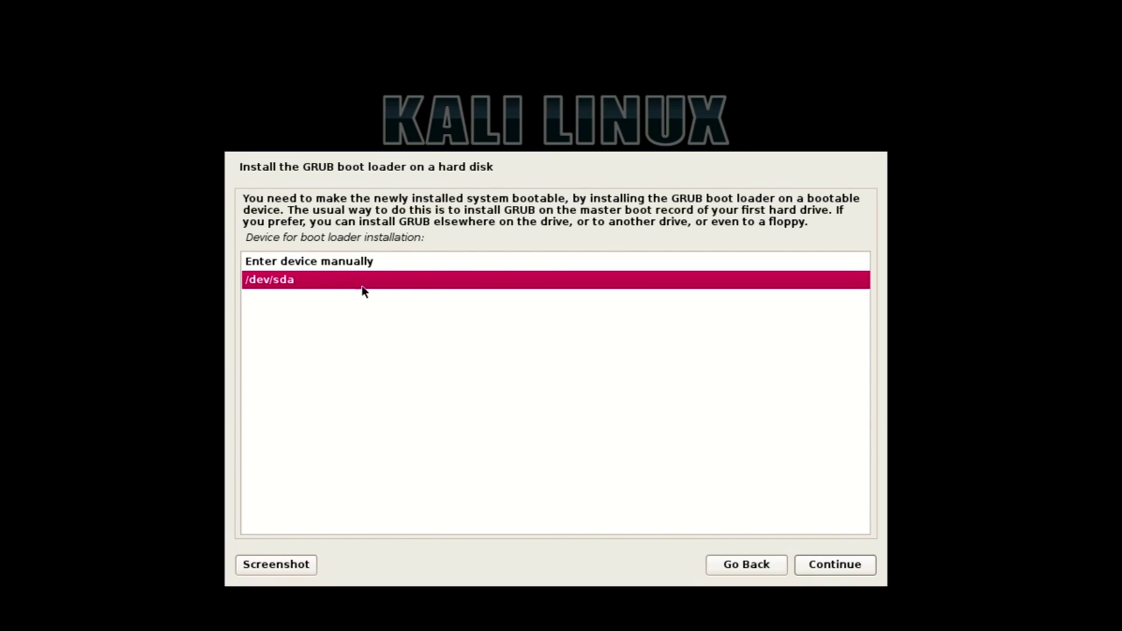
left_click(821, 570)
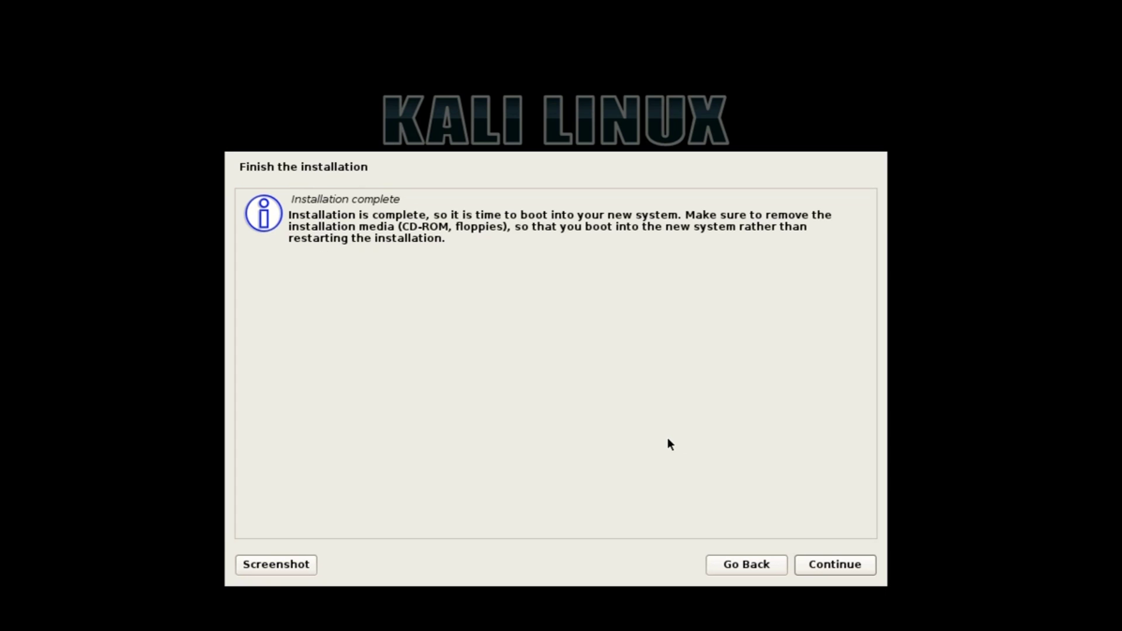
key("Return")
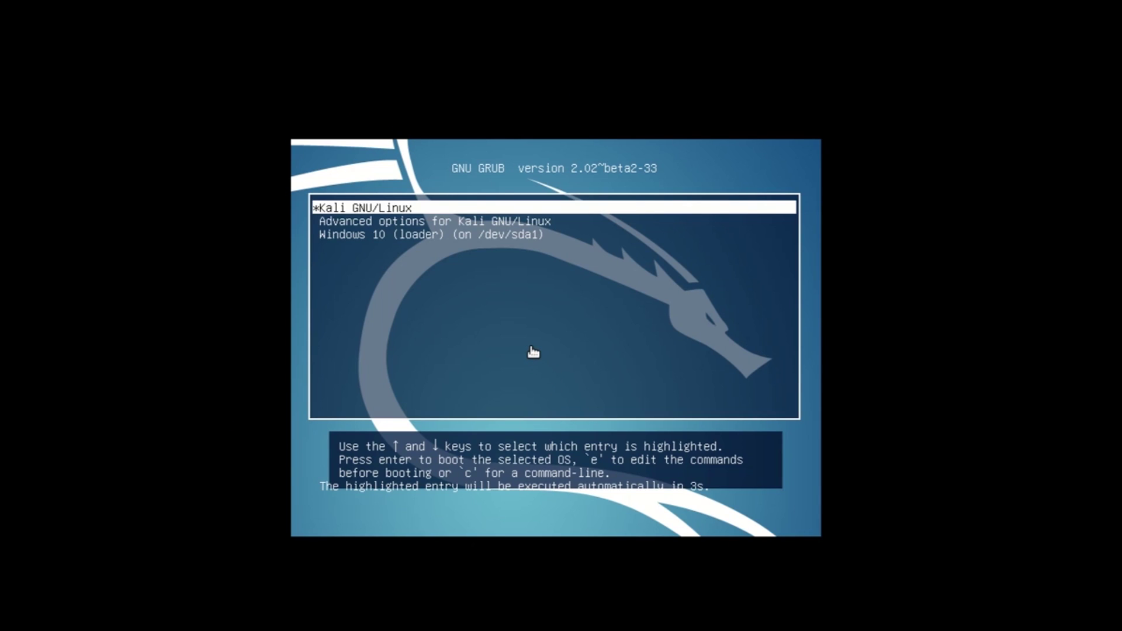
- Select 'Windows 10 (loader) (on /dev/sda1)' in the GRUB menu and boot it
key("Down")
key("Down")
key("Up")
key("Up")
key("Down")
key("Down")
key("Up")
key("Up")
key("Down")
key("Down")
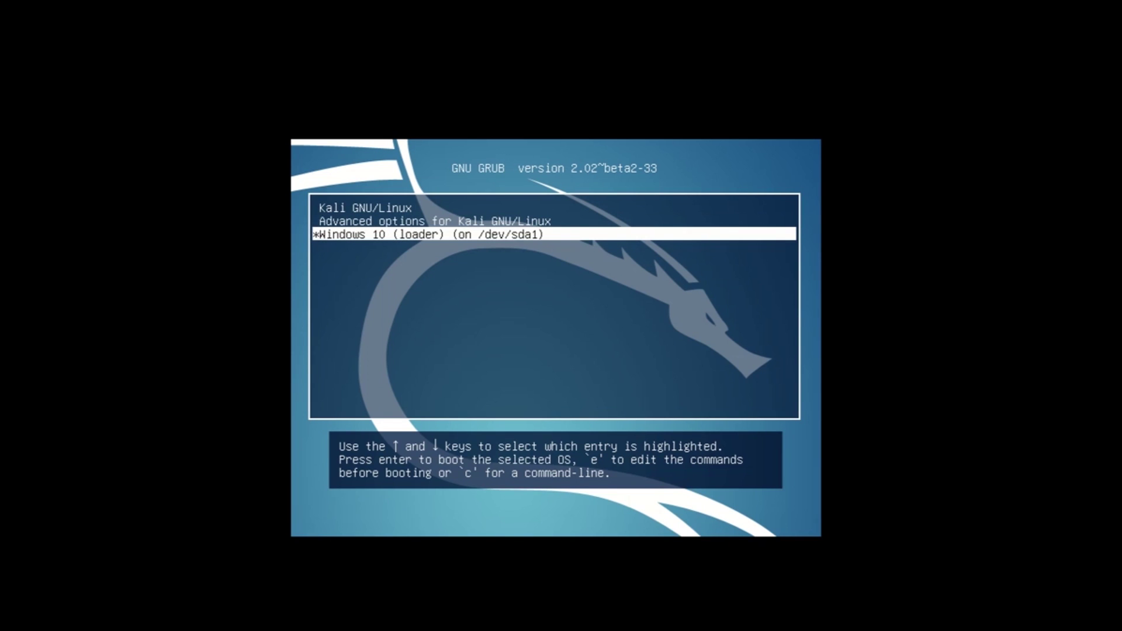
key("Return")
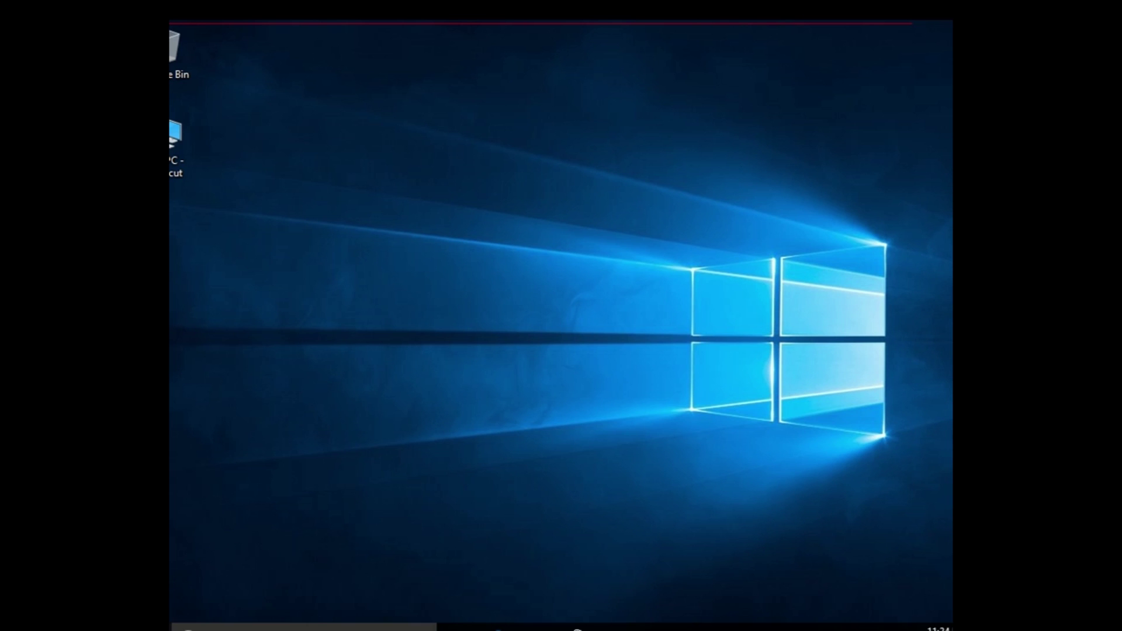
- Restart Windows 10 from the Start menu, then boot the default Kali GNU/Linux GRUB entry
left_click(181, 627)
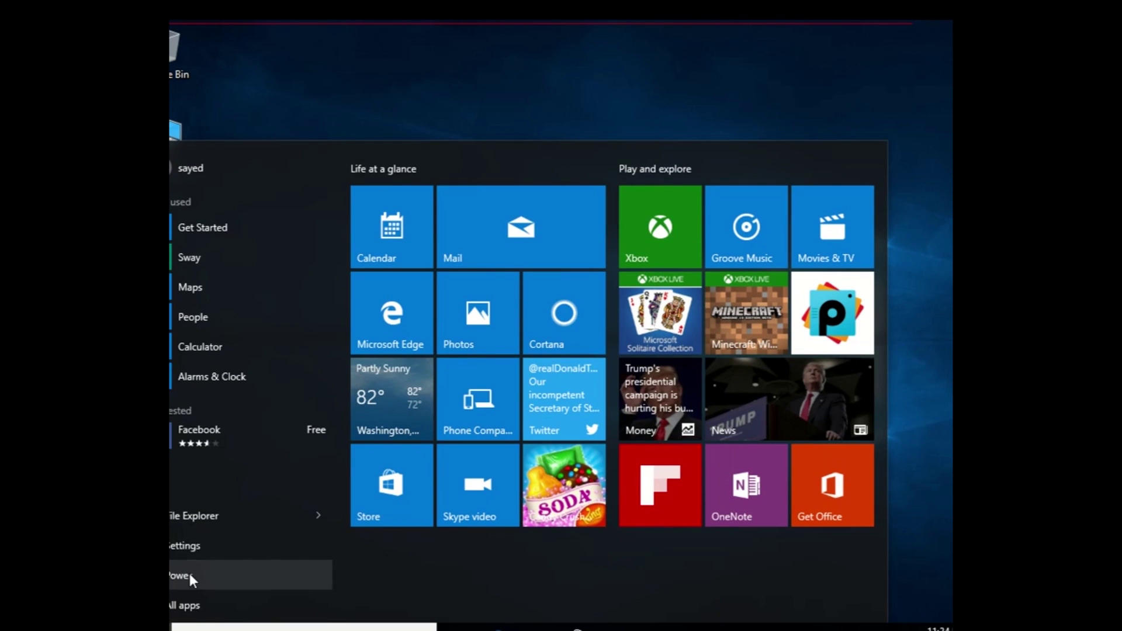
left_click(242, 552)
left_click(235, 549)
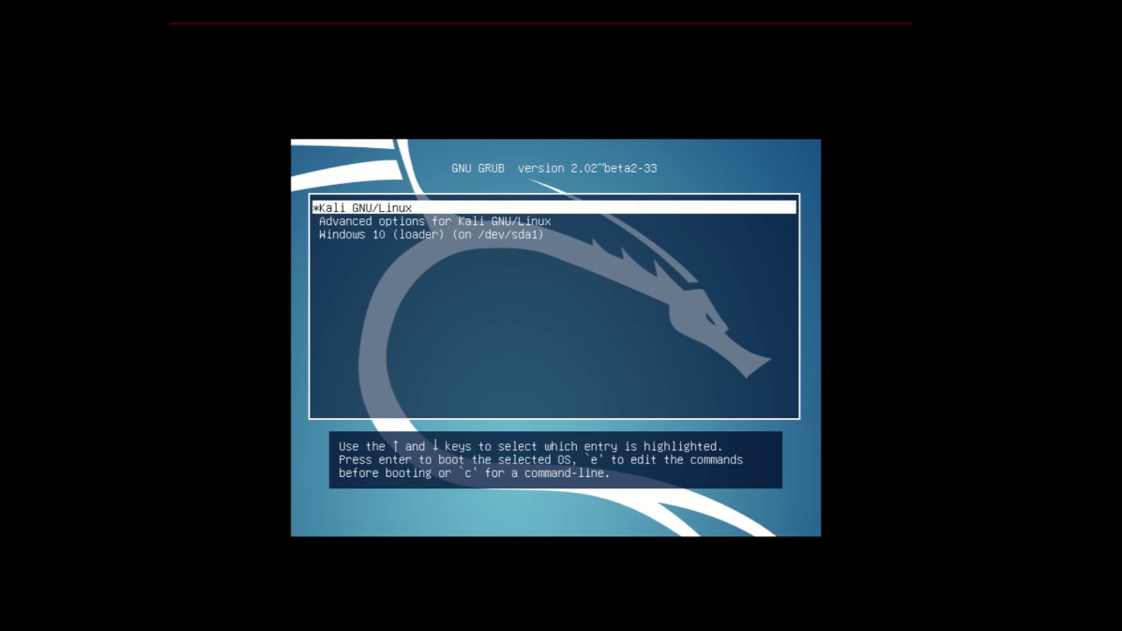
key("Return")
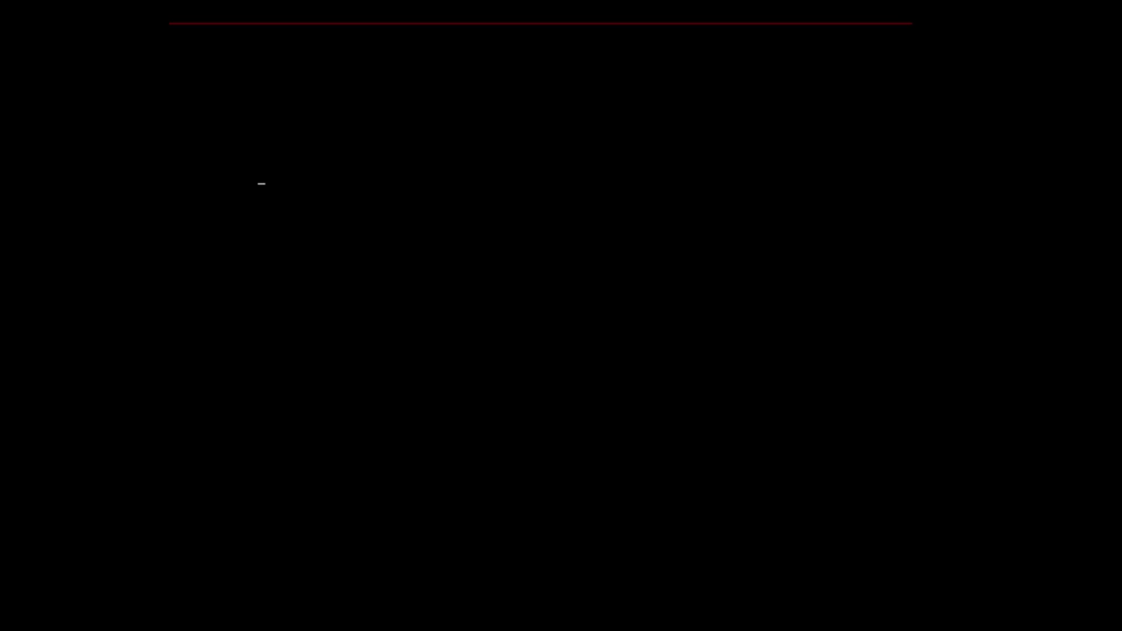